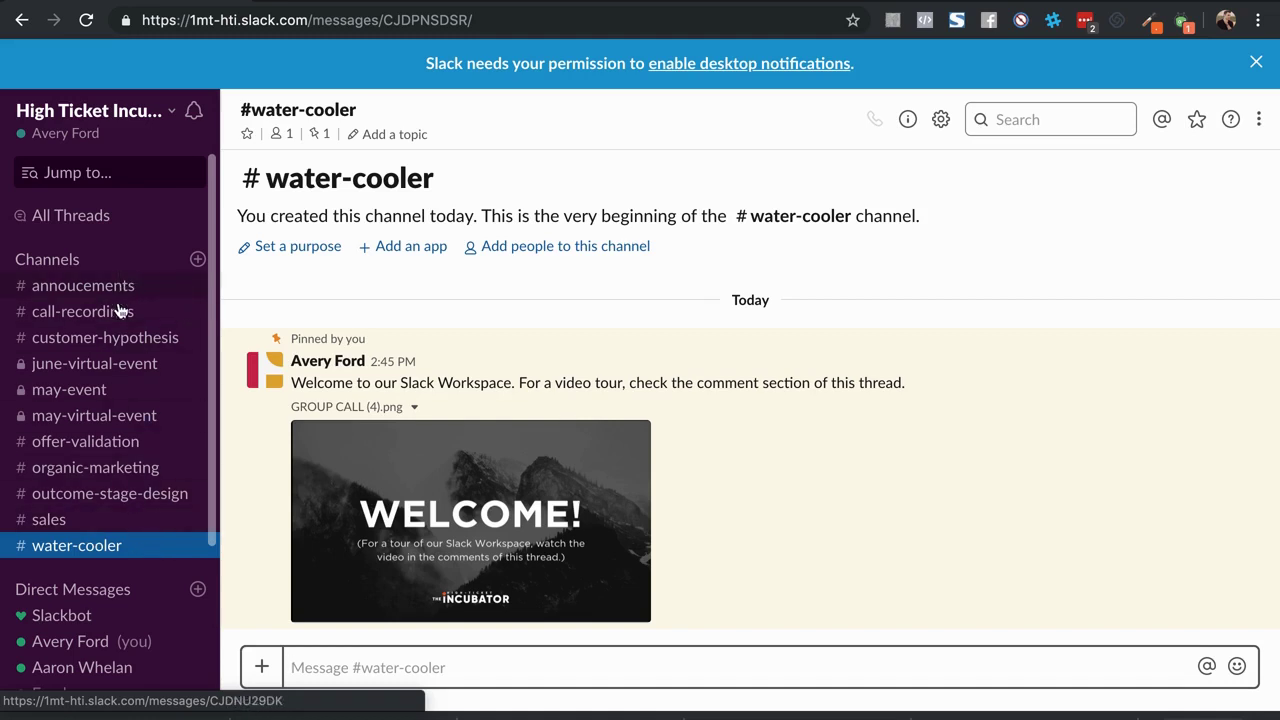
scroll(113, 368, down, 5)
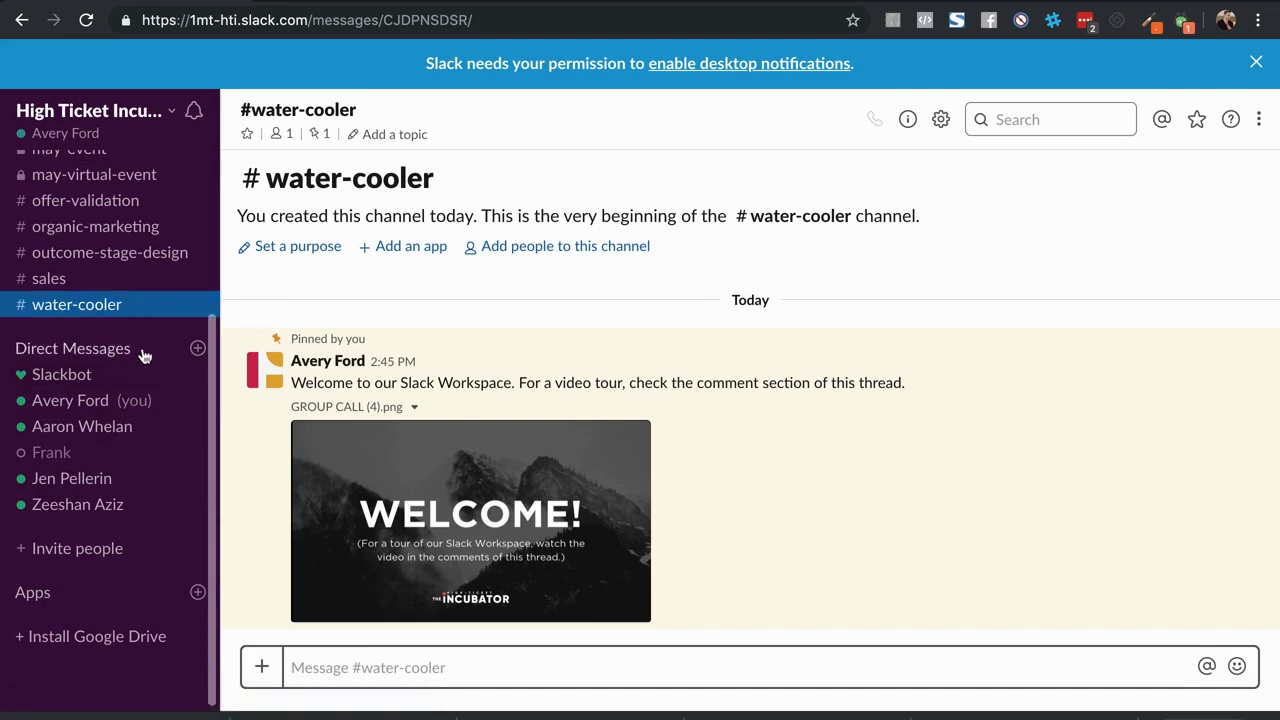
scroll(200, 355, up, 4)
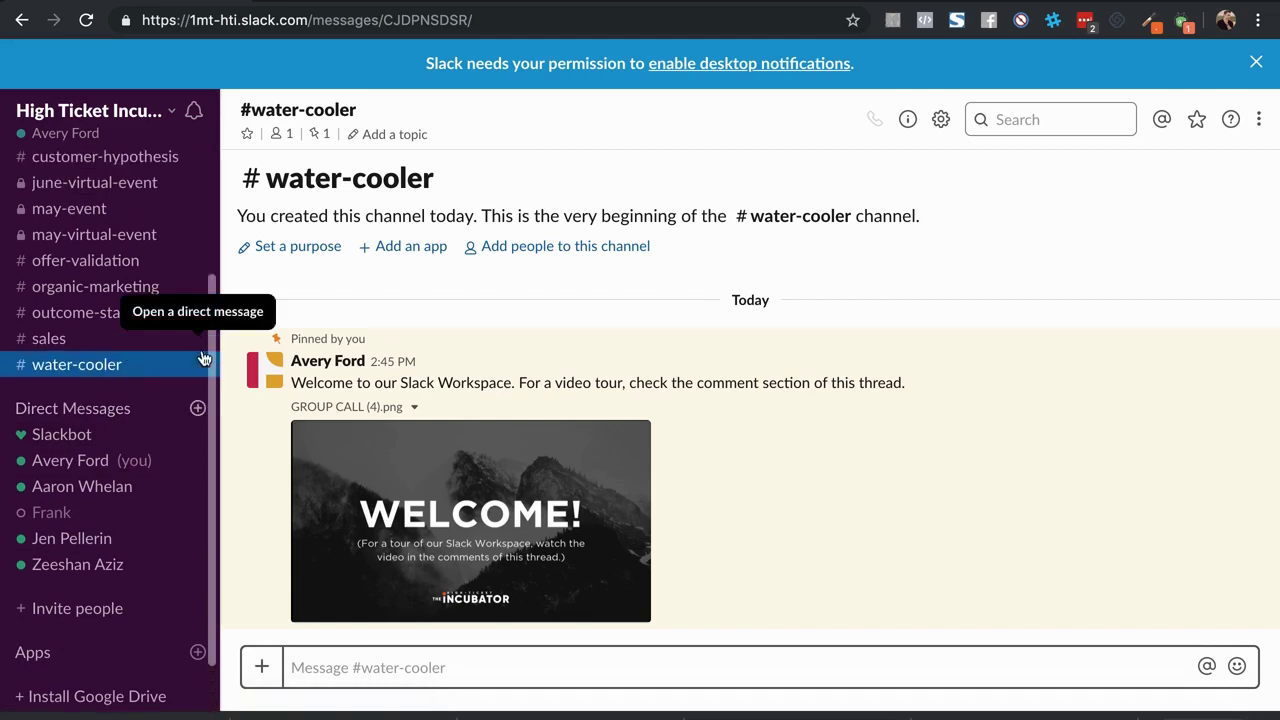
scroll(165, 364, up, 1)
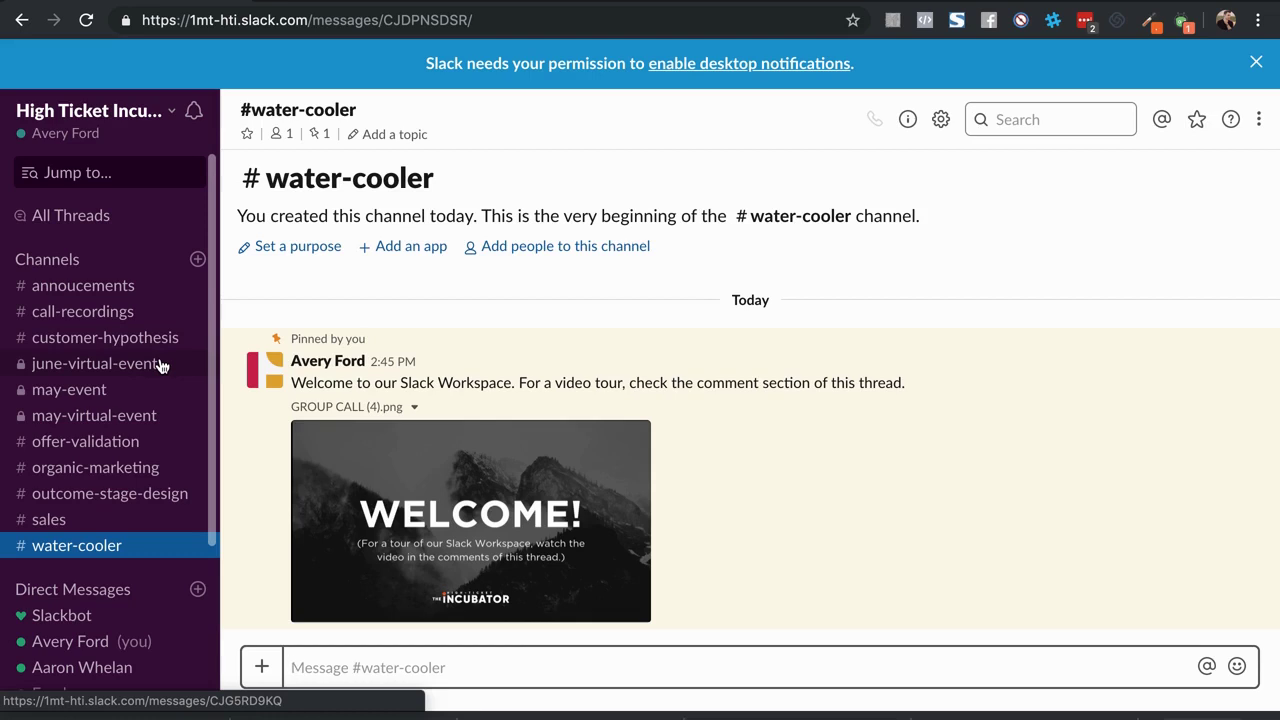
scroll(545, 462, up, 1)
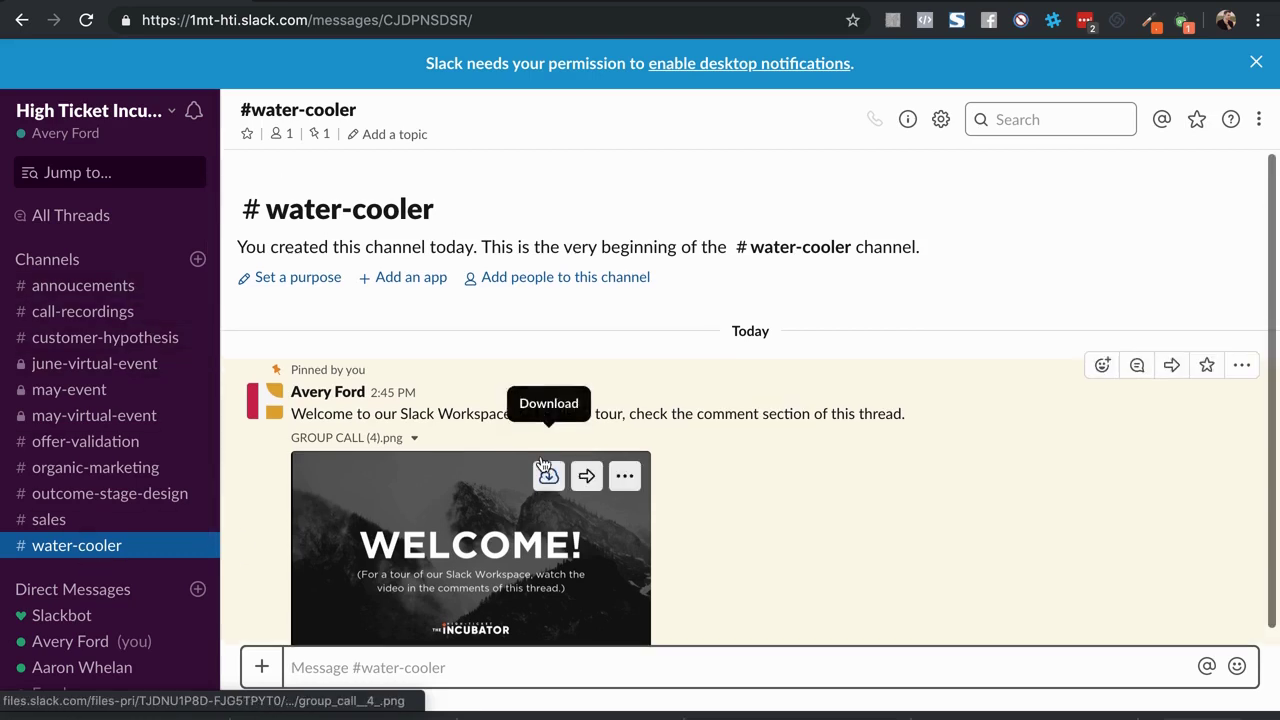
scroll(545, 462, down, 1)
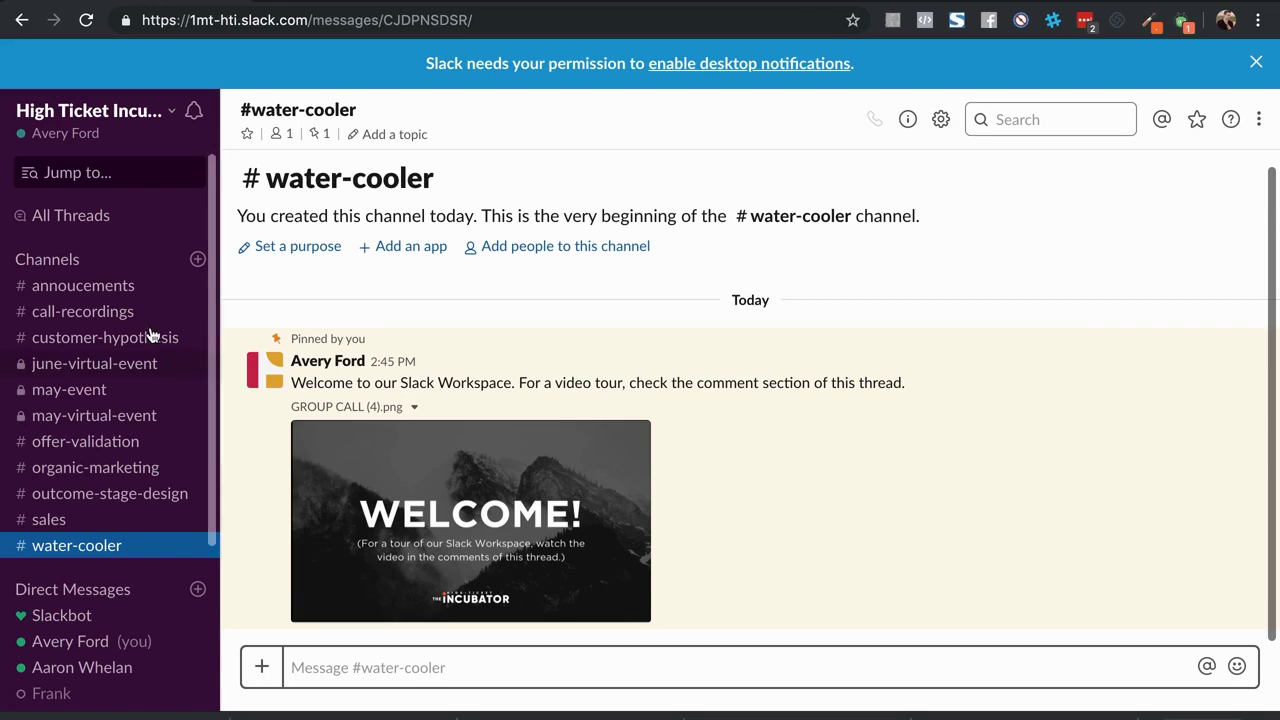
Pin the "Keep an eye on this space for important announcements." message to the #annoucements channel
click(135, 292)
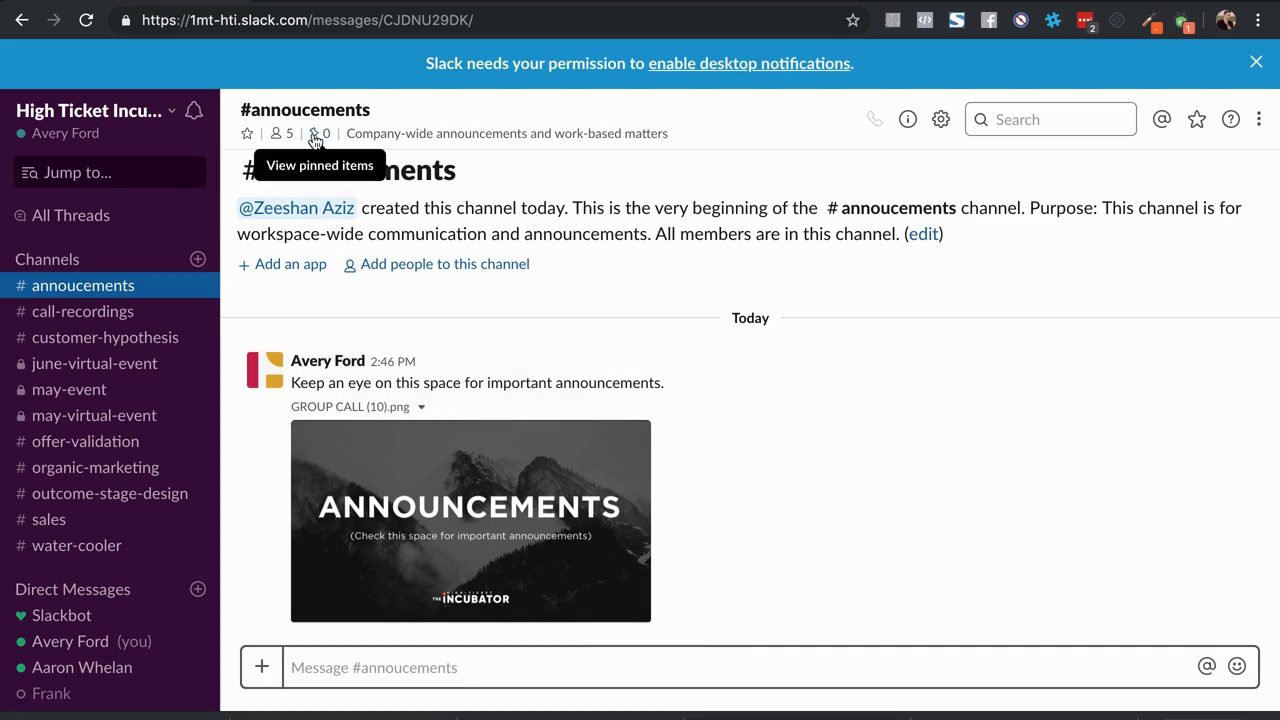
click(1241, 351)
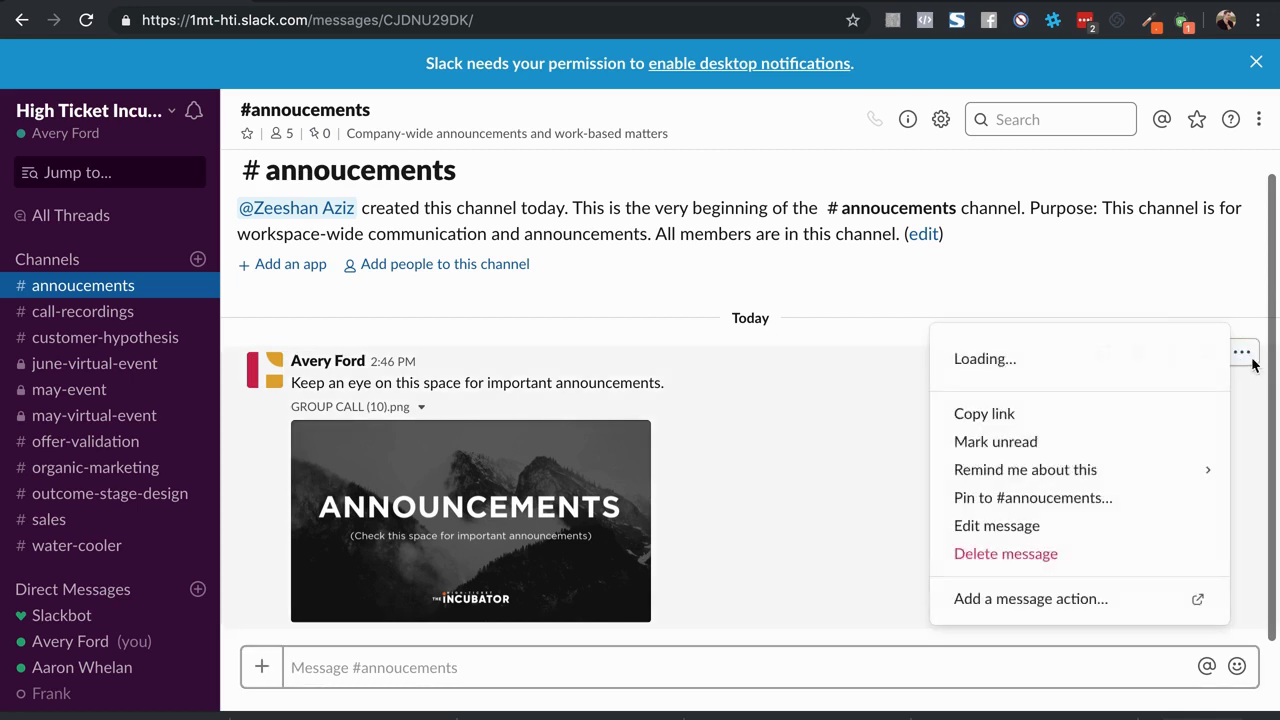
click(1070, 497)
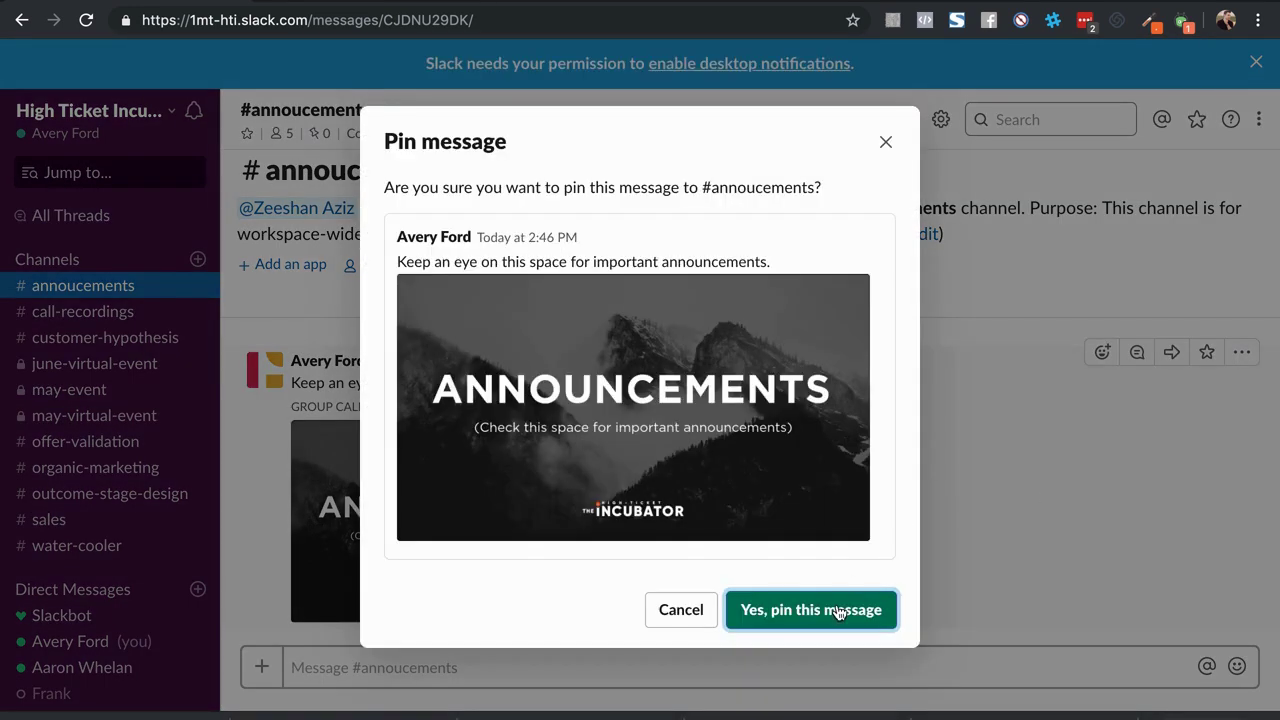
click(838, 612)
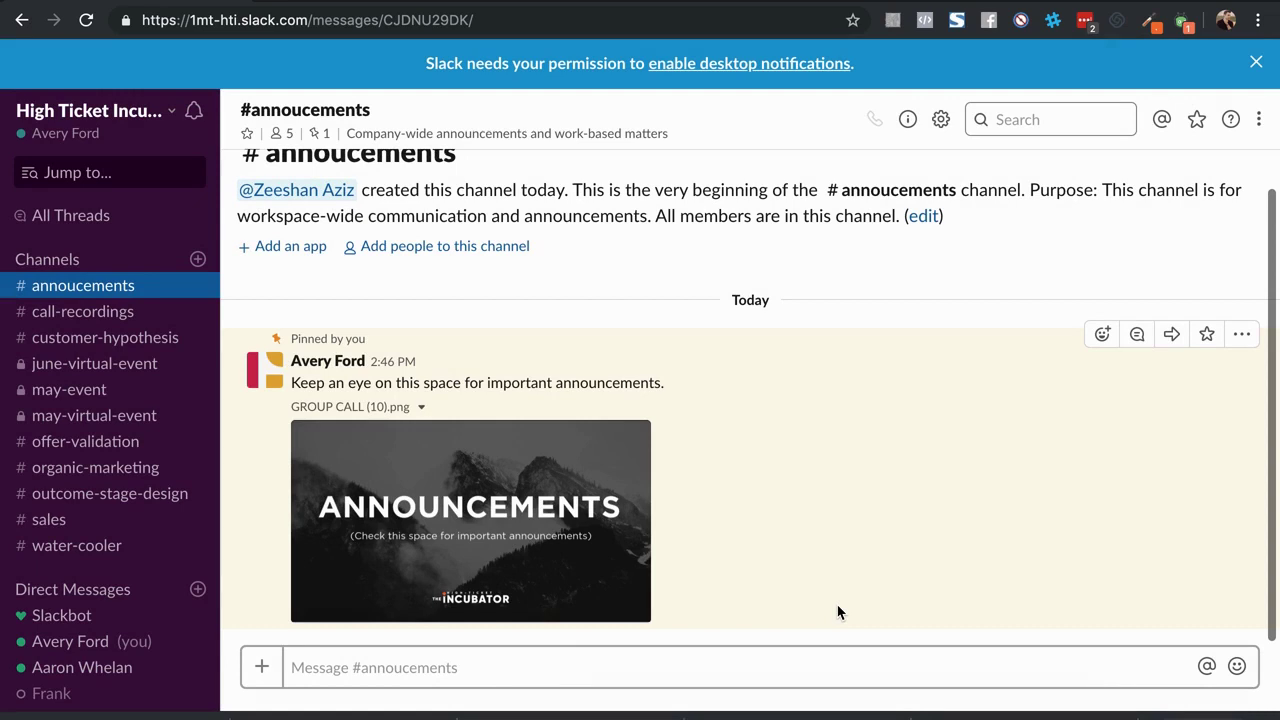
View the pinned items of the #annoucements channel and close the channel details
click(1215, 22)
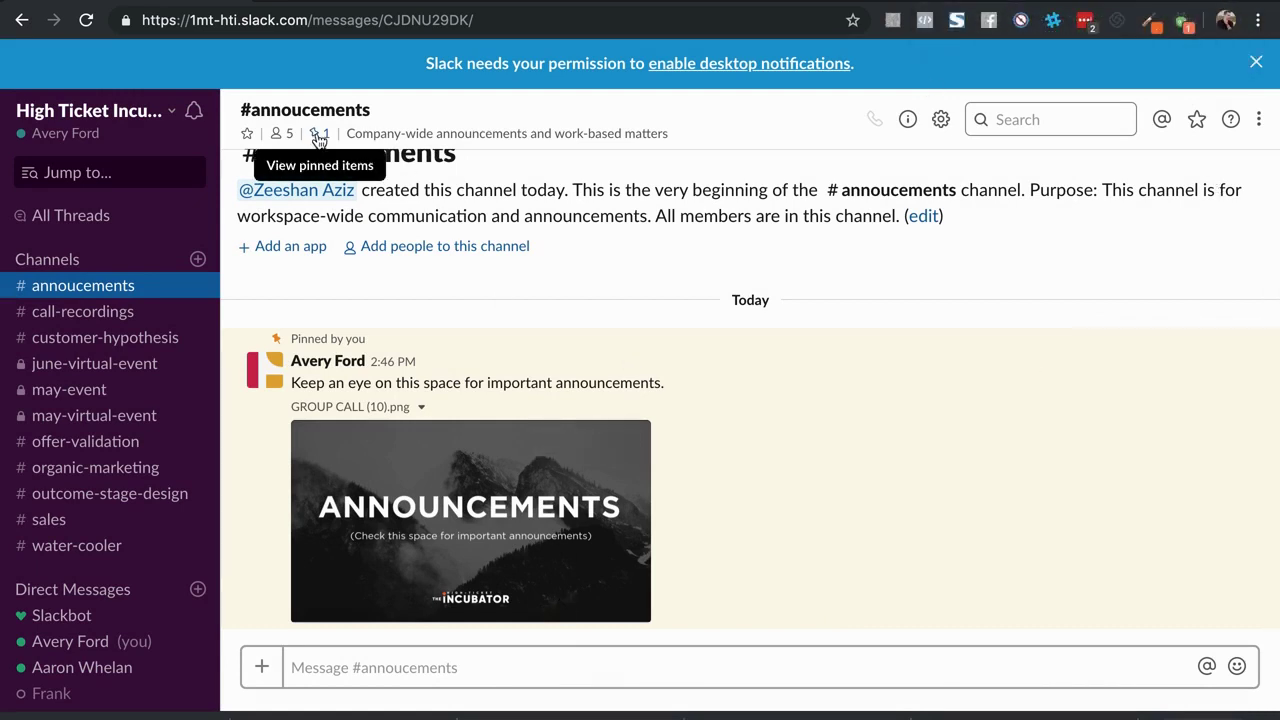
scroll(505, 270, up, 2)
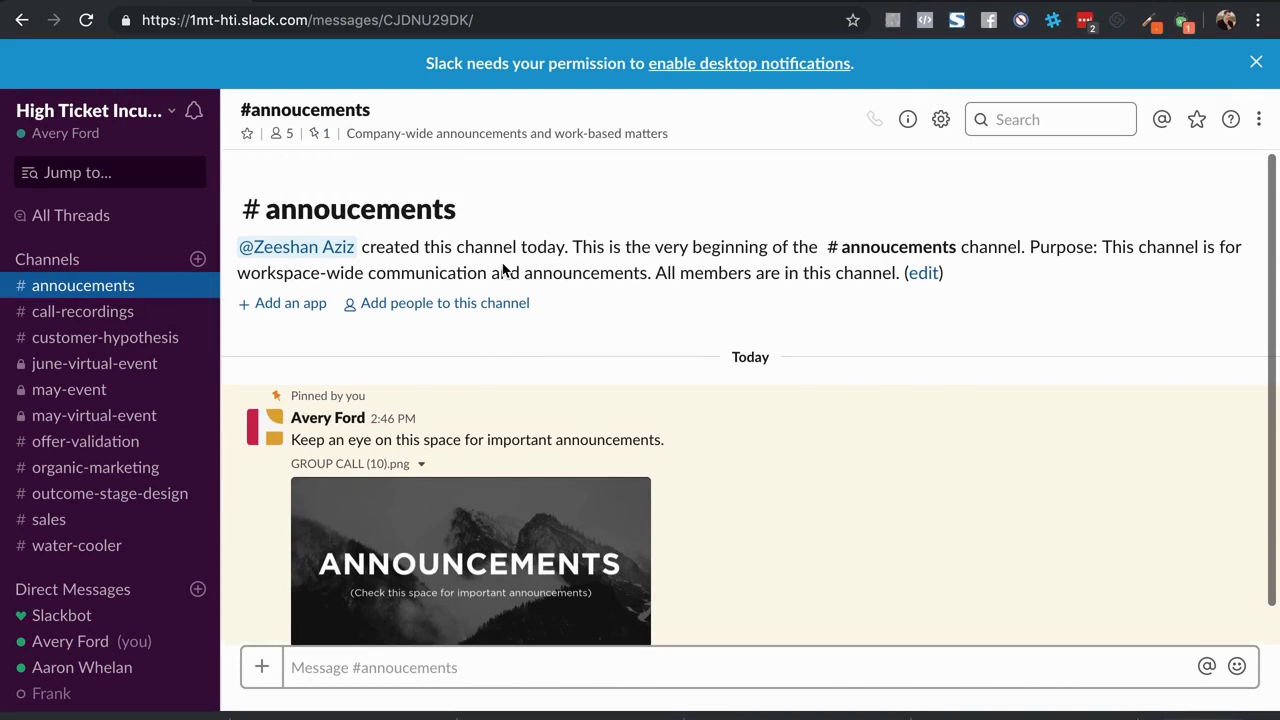
click(316, 136)
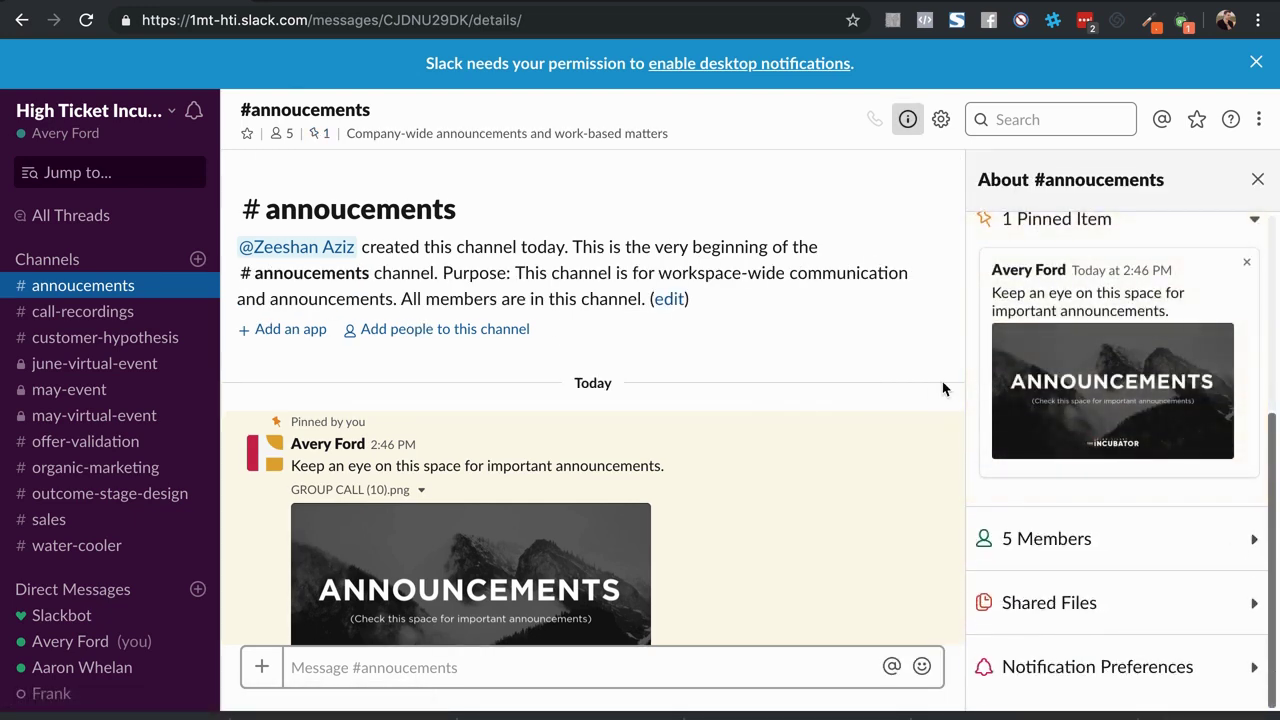
click(1257, 179)
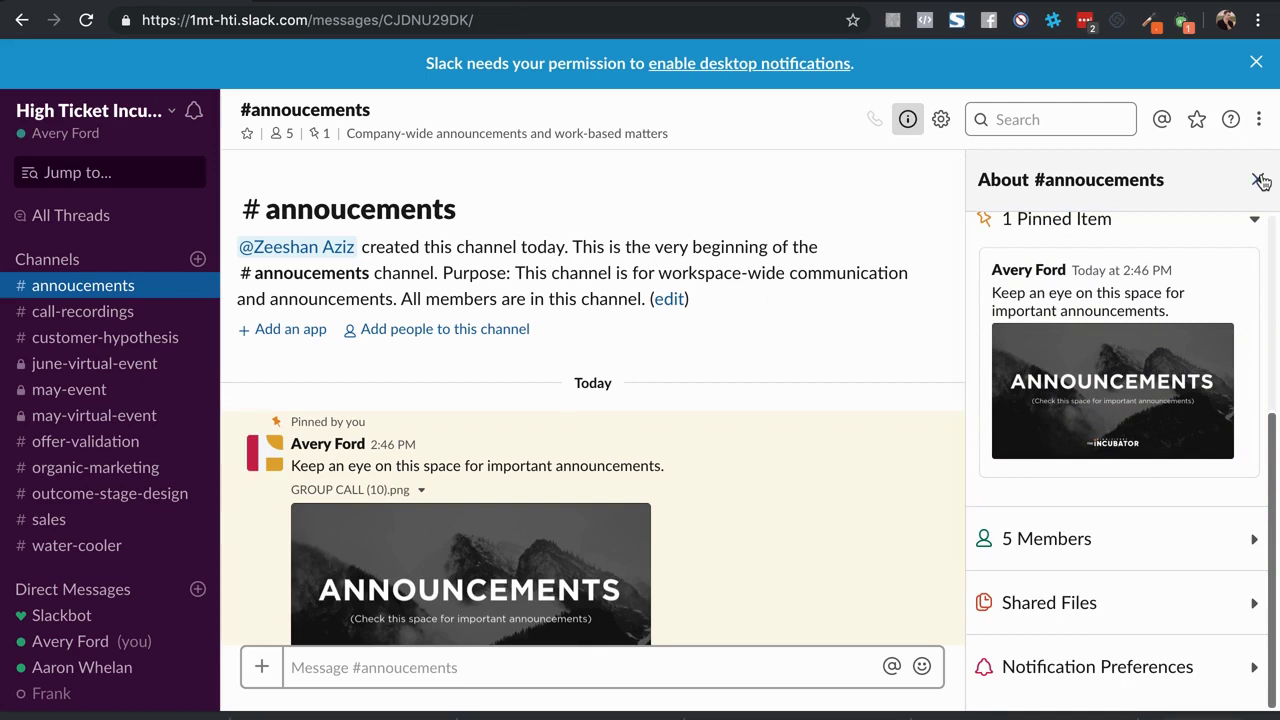
scroll(629, 429, down, 2)
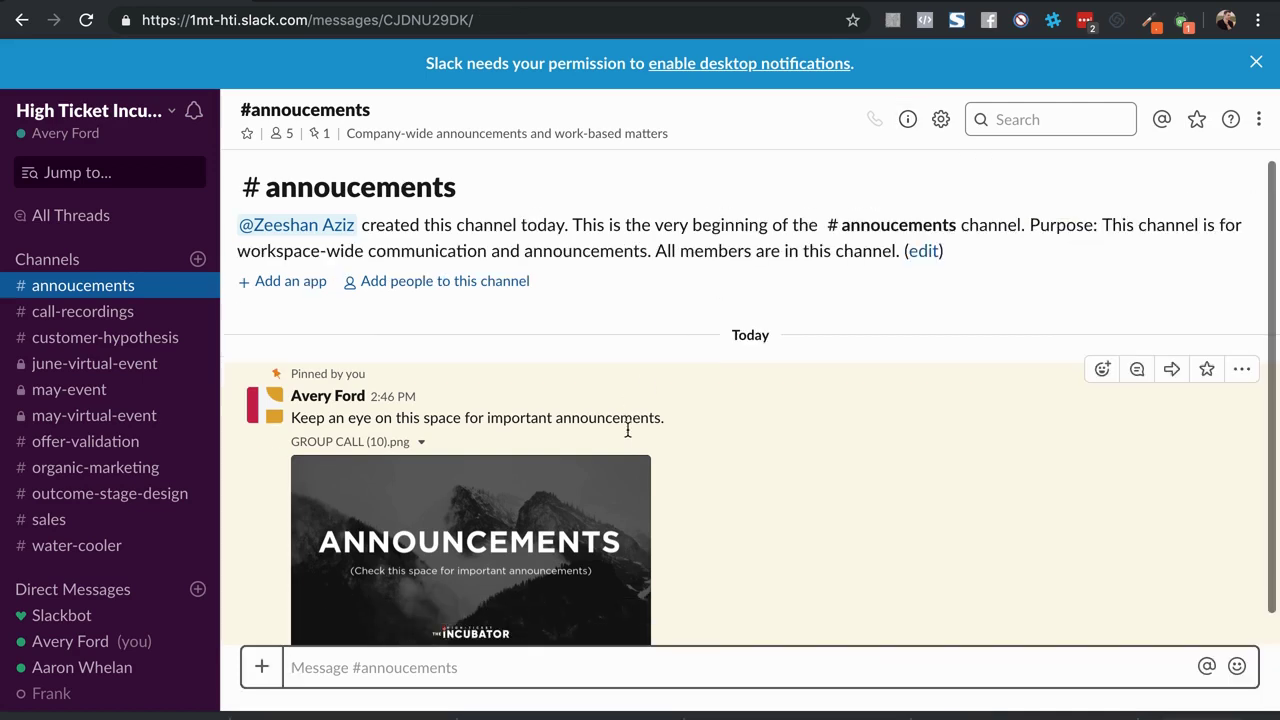
Look through the #call-recordings, #customer-hypothesis, #offer-validation, #organic-marketing, #outcome-stage-design and #sales channels in turn
click(83, 314)
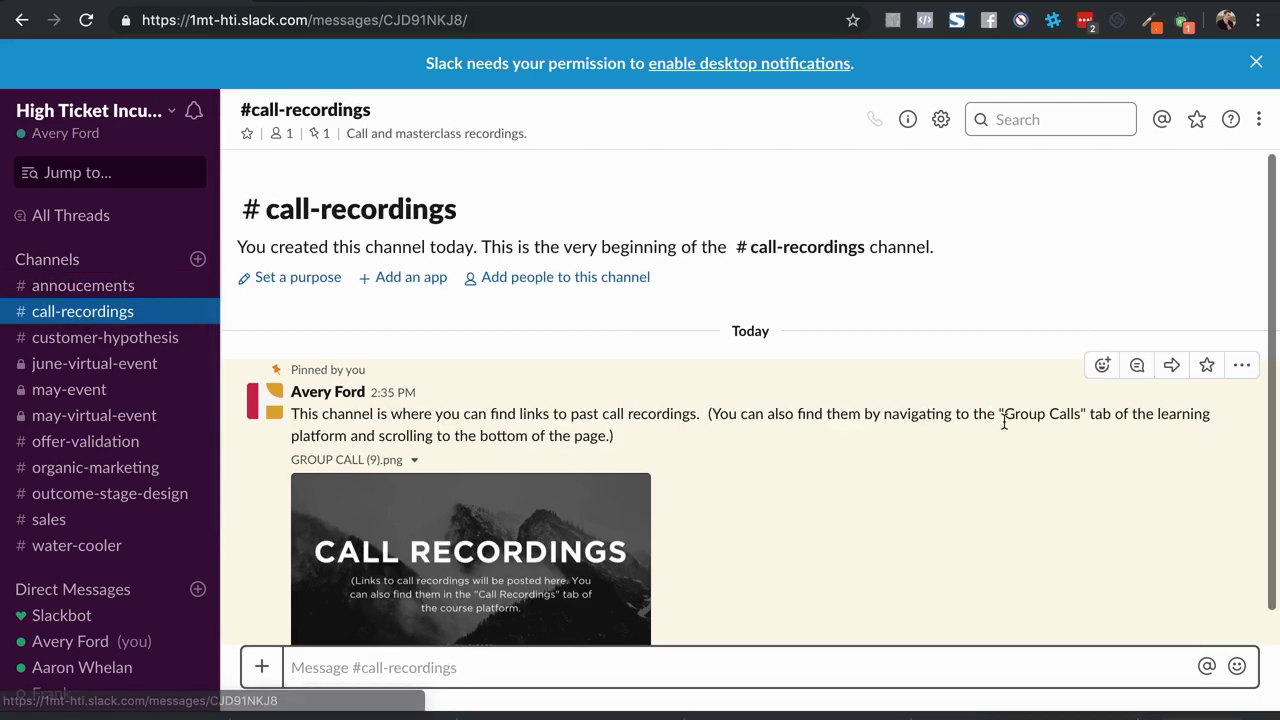
scroll(1003, 426, down, 2)
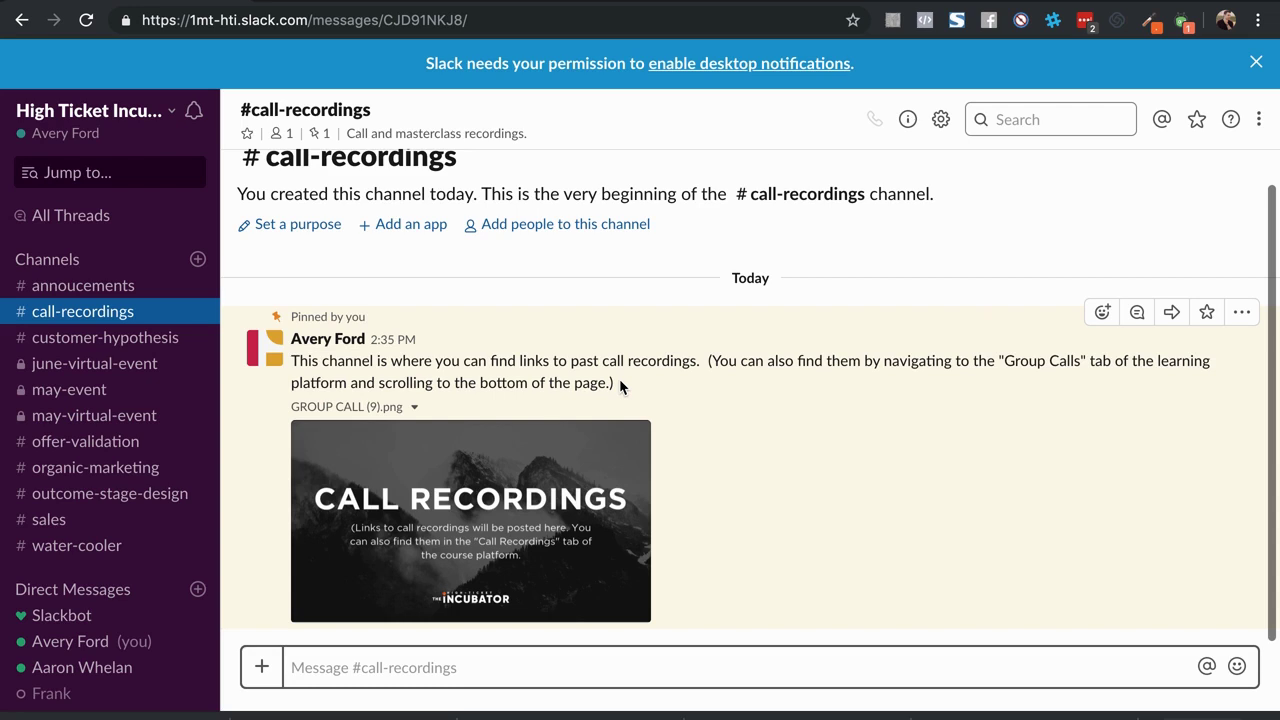
click(132, 344)
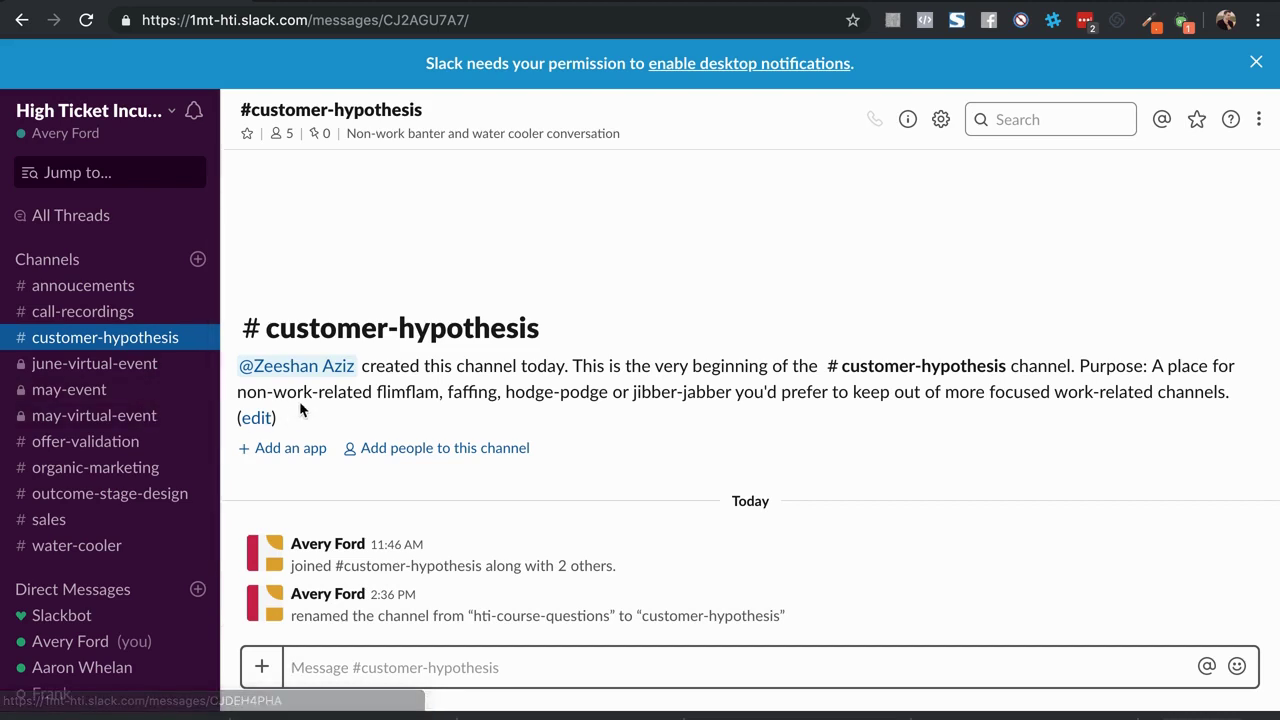
click(143, 445)
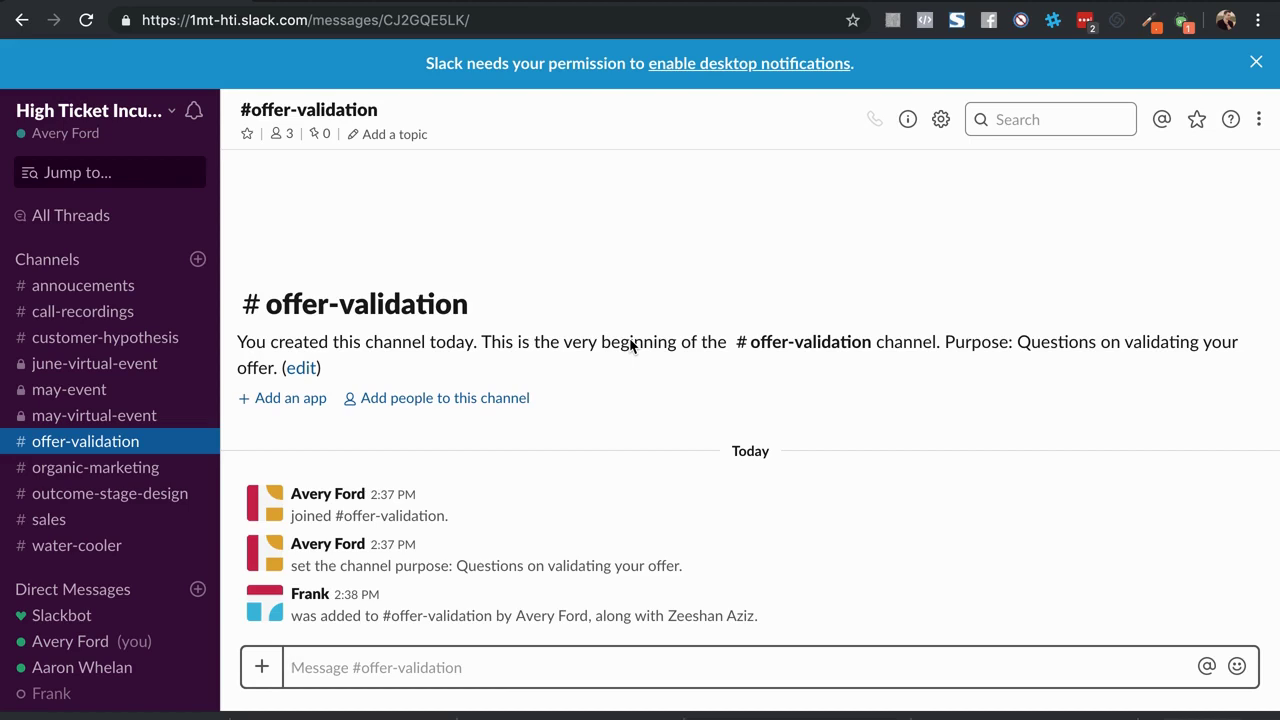
click(146, 467)
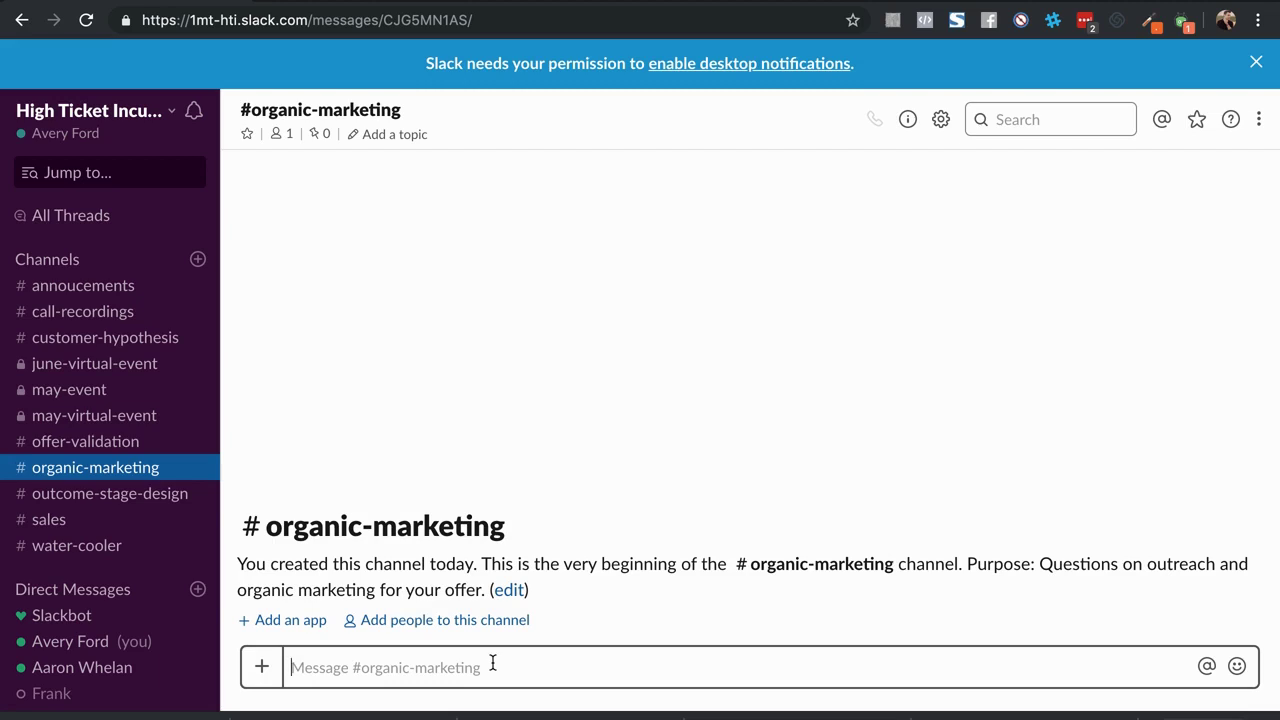
click(79, 500)
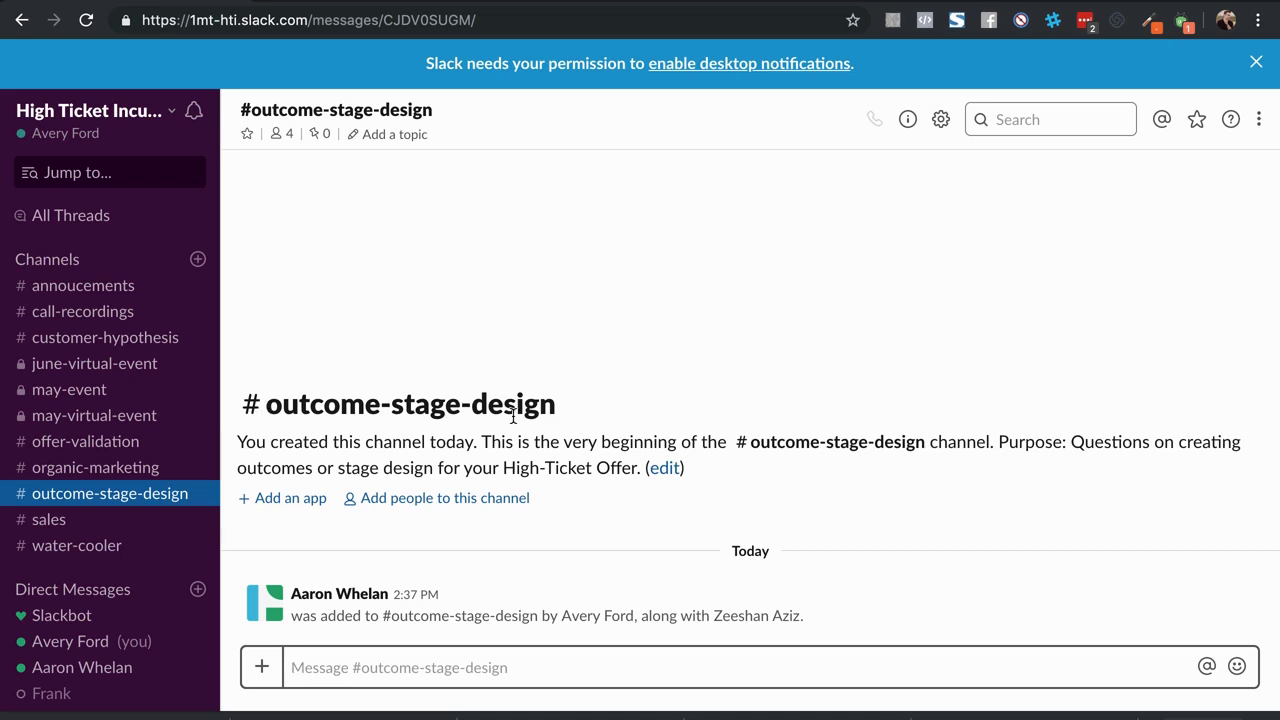
click(113, 521)
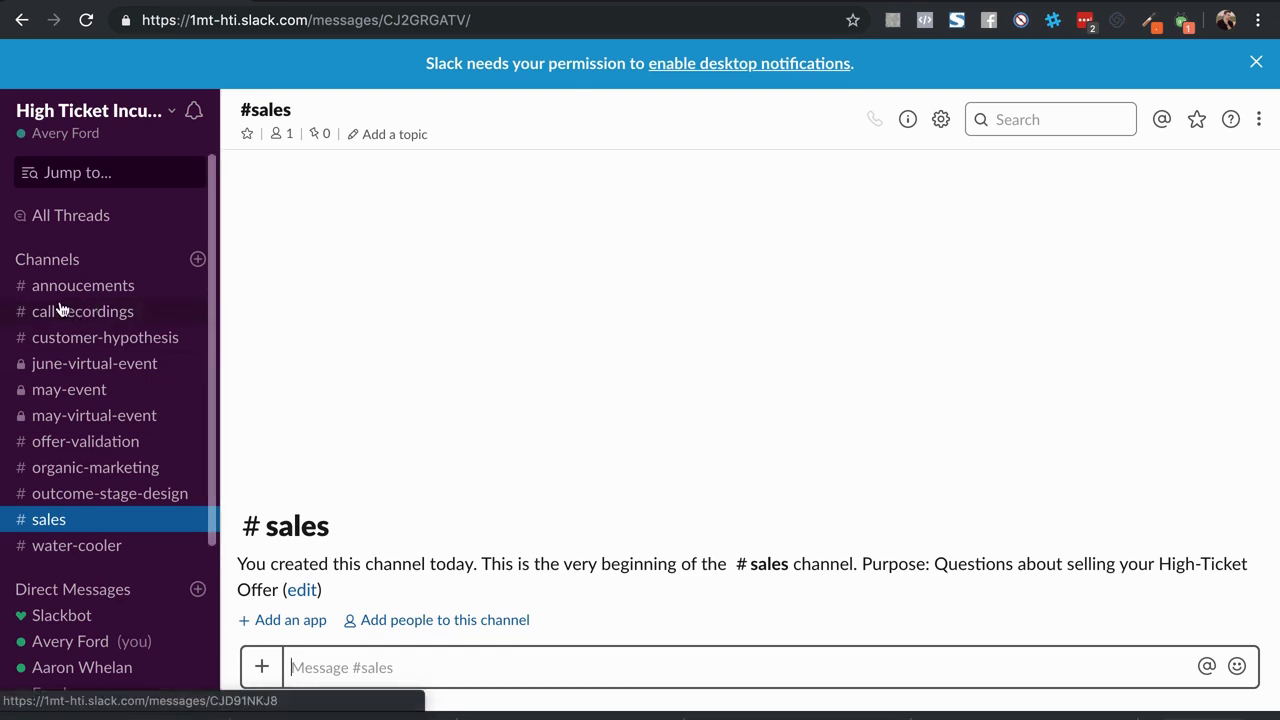
Draft a "Hey" message mentioning a workspace member in #customer-hypothesis, and clear the draft without sending it
click(108, 342)
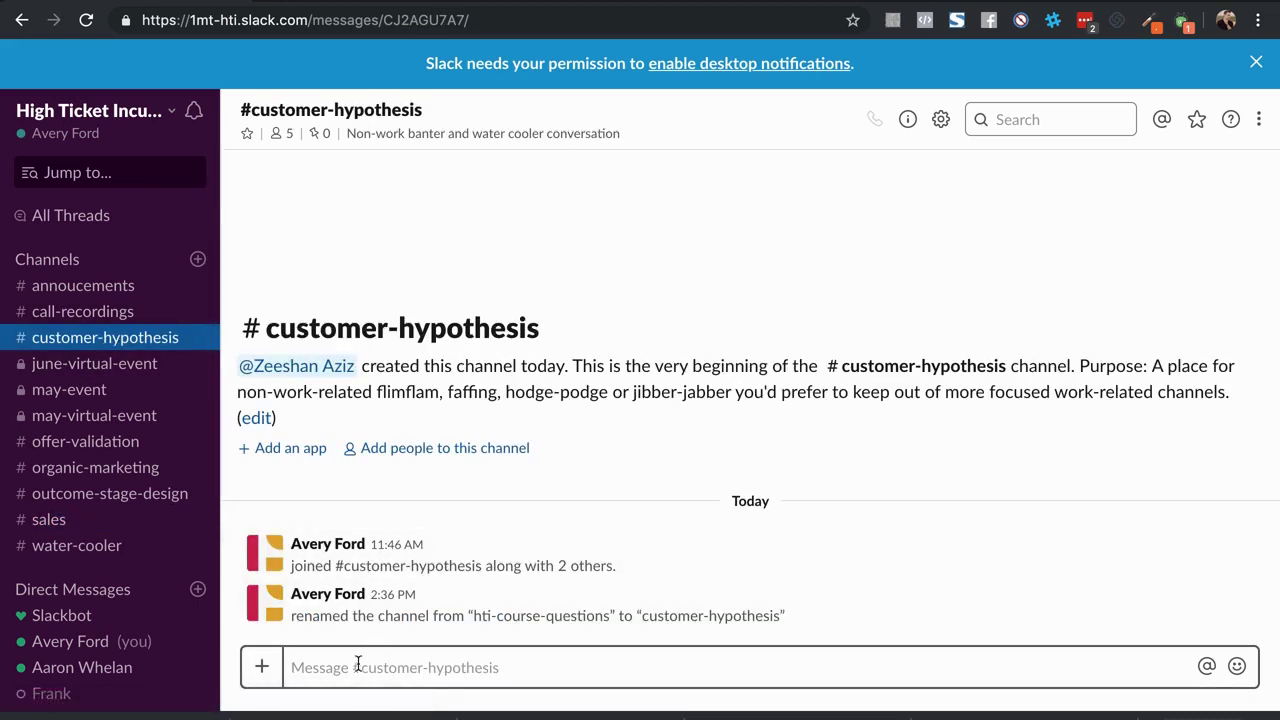
text(Hey @F)
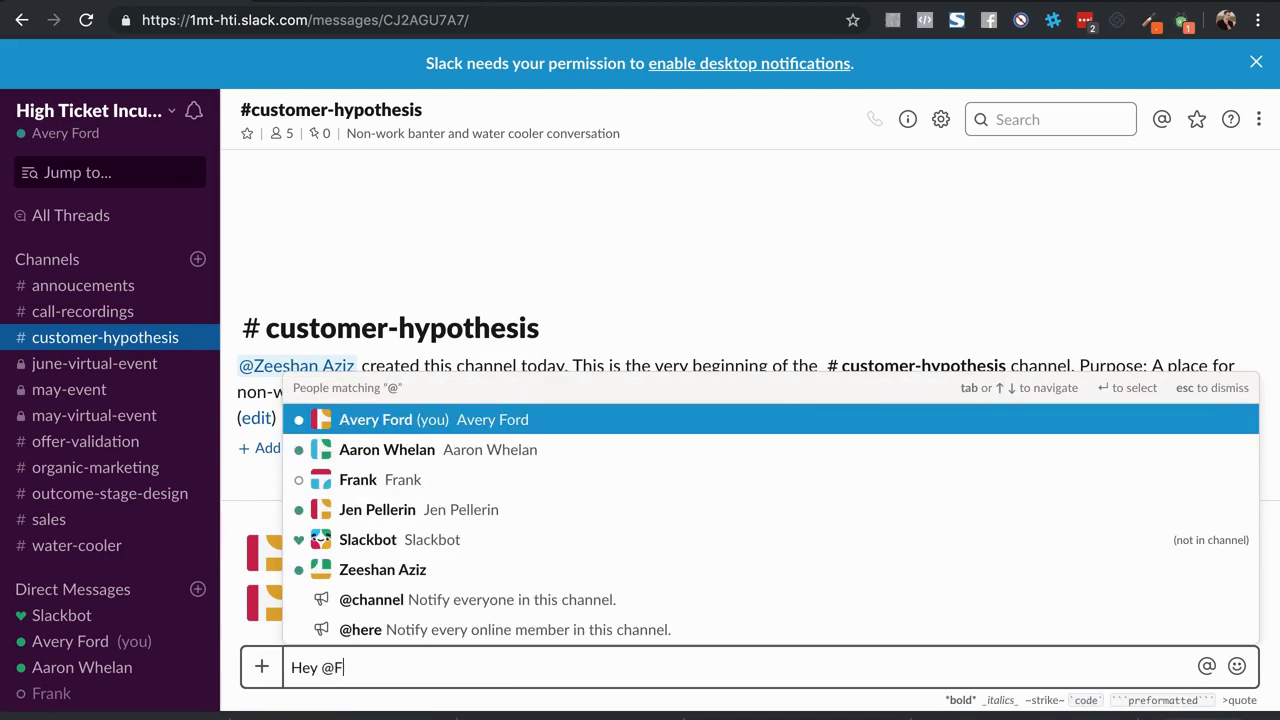
text(ran)
key(Return)
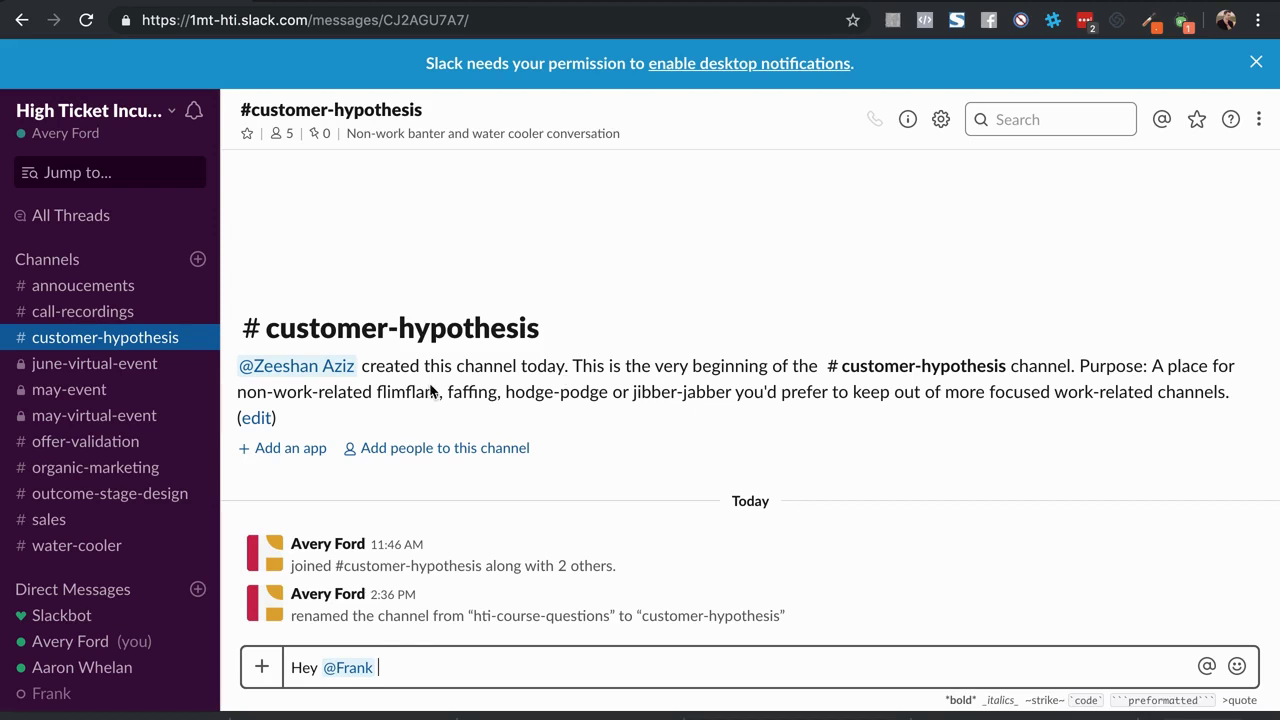
triple_click(391, 666)
key(BackSpace)
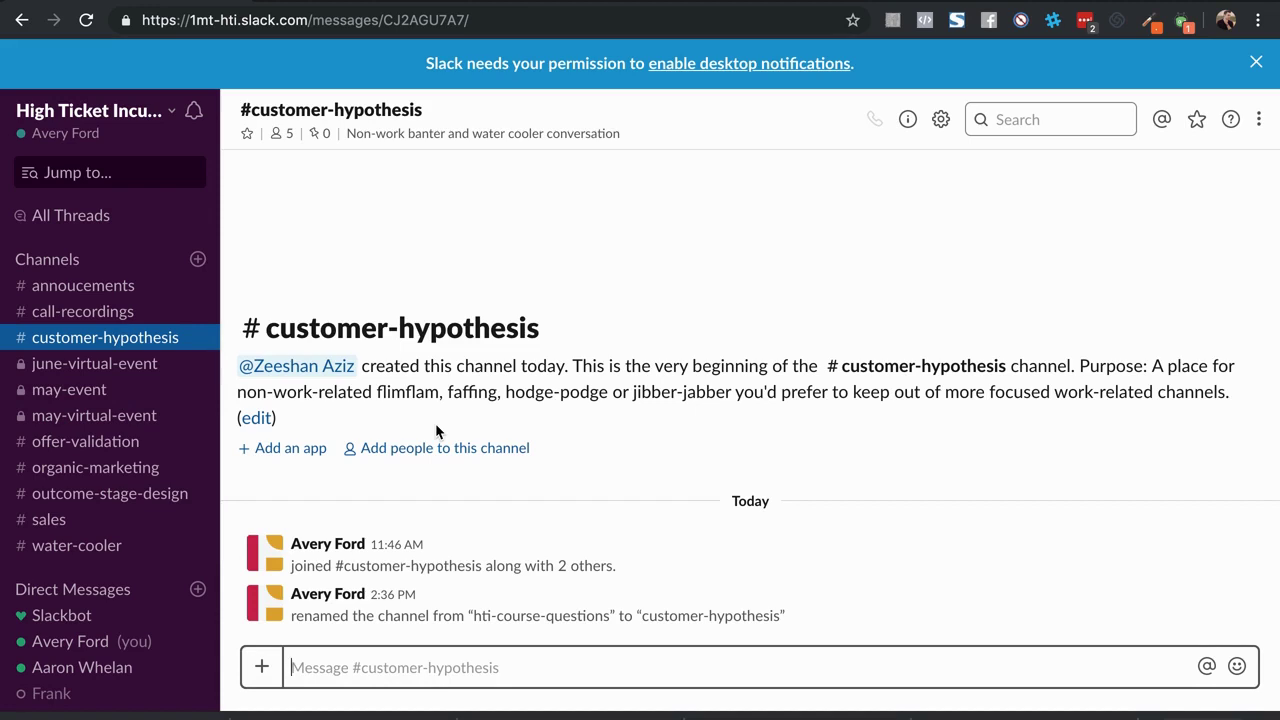
View the private may-event channel with its pinned welcome message, and return to #annoucements
click(103, 392)
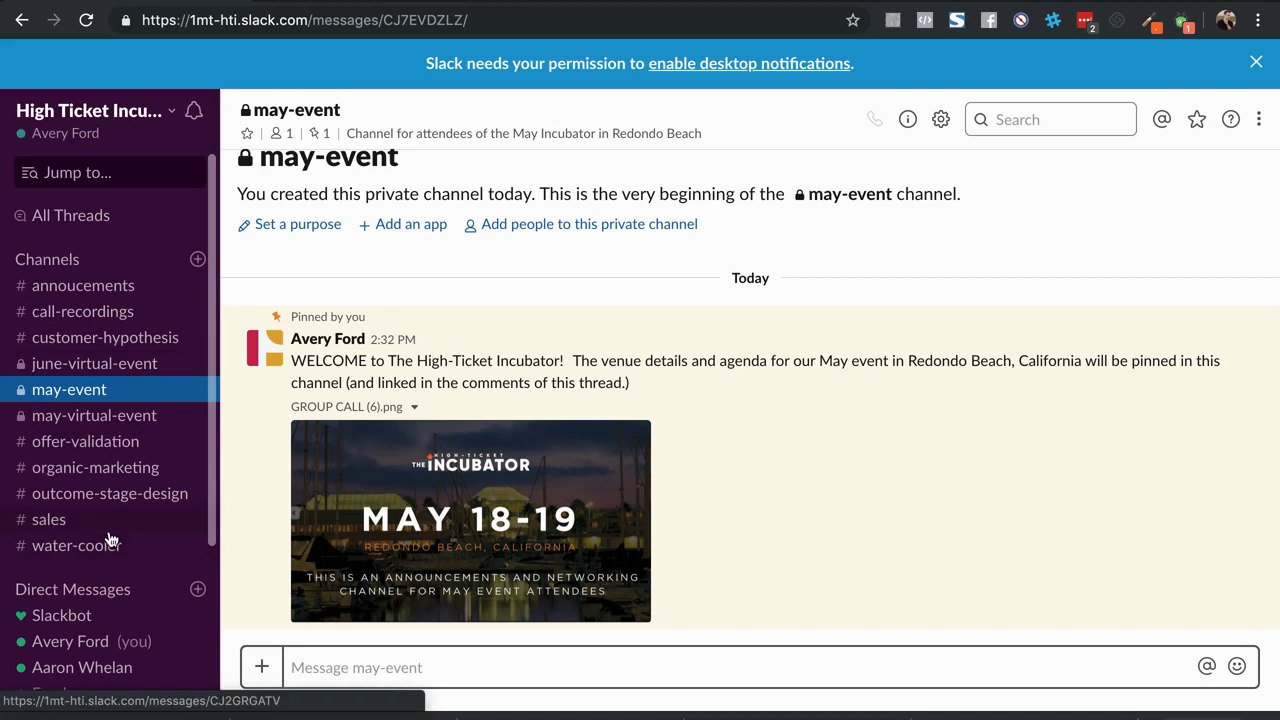
scroll(110, 540, down, 3)
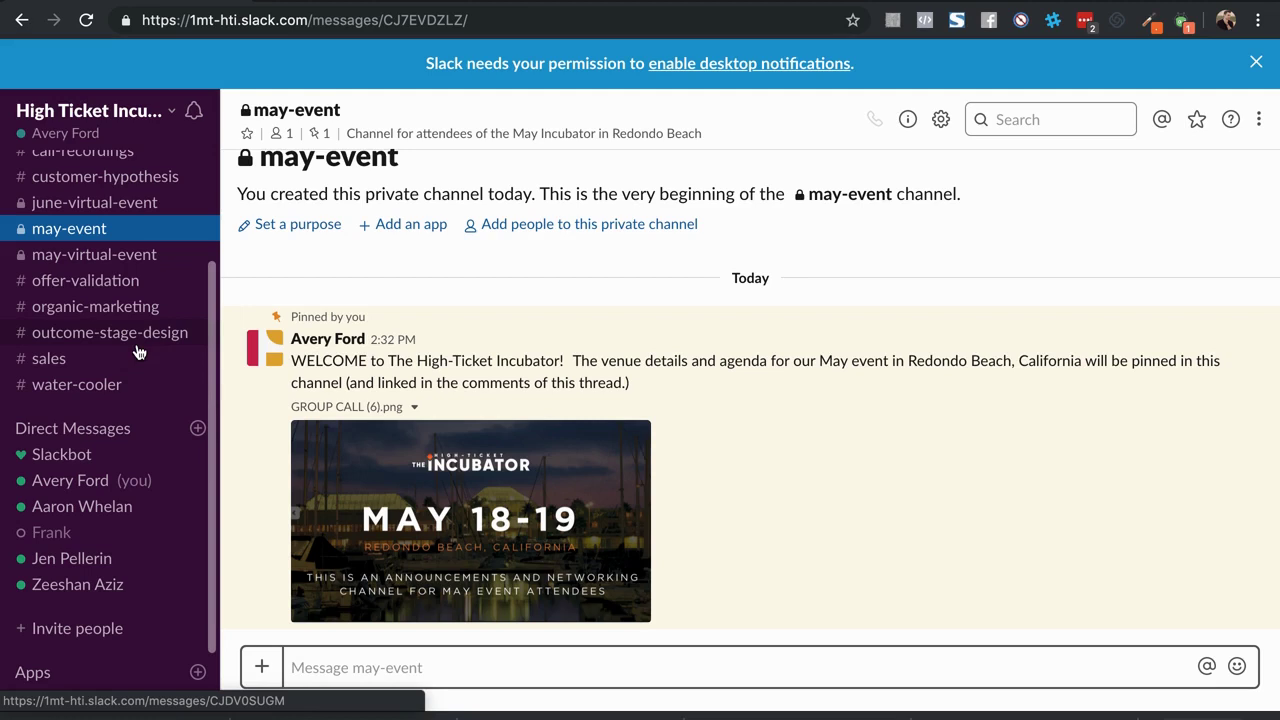
scroll(137, 345, up, 3)
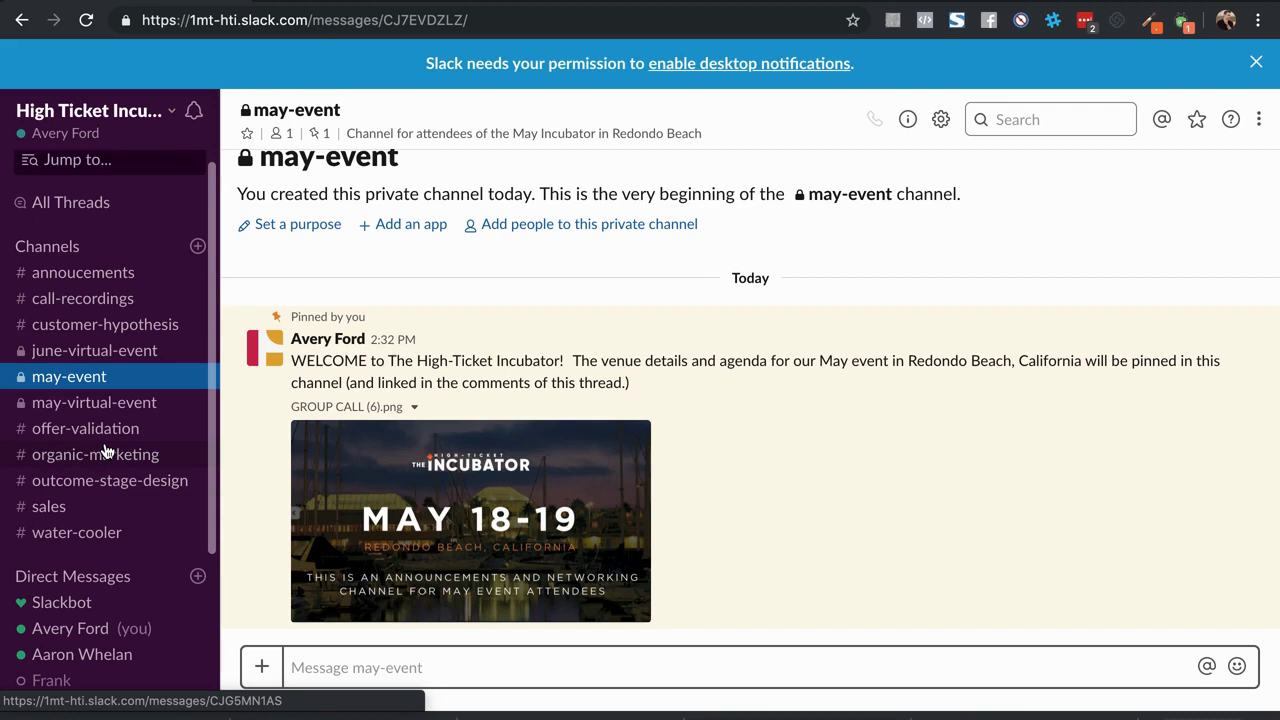
scroll(105, 450, down, 3)
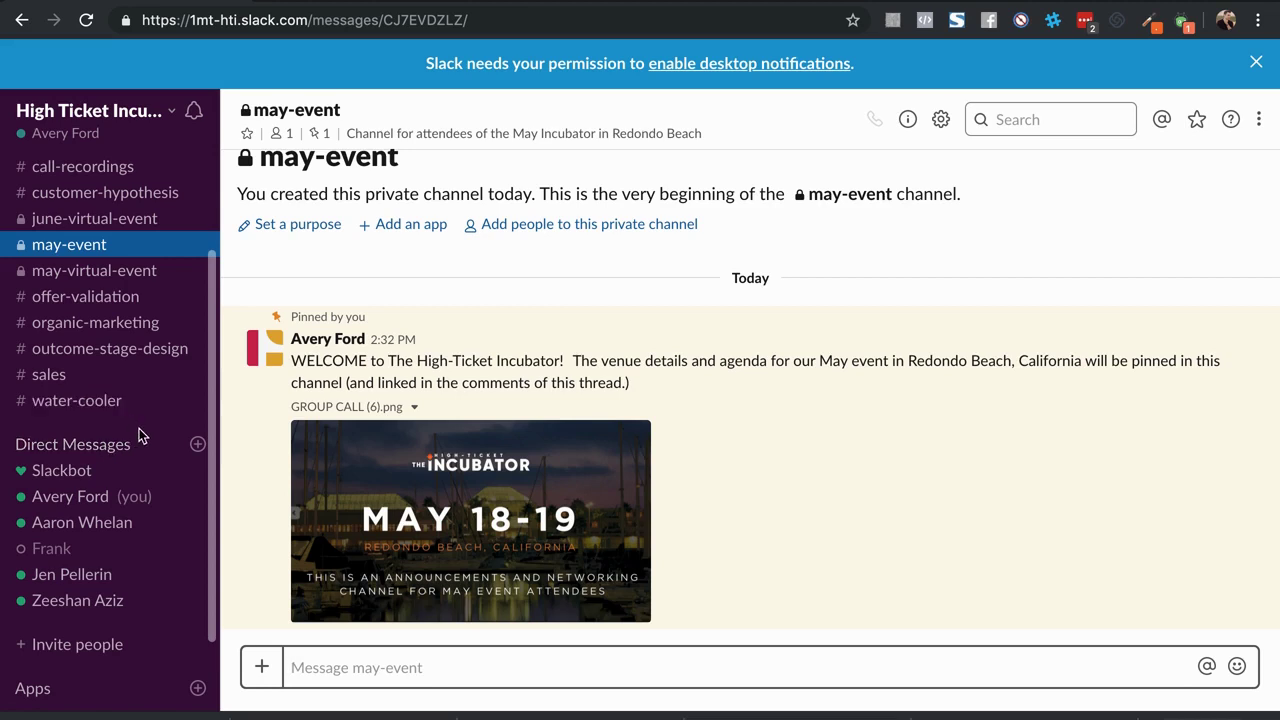
scroll(139, 435, up, 3)
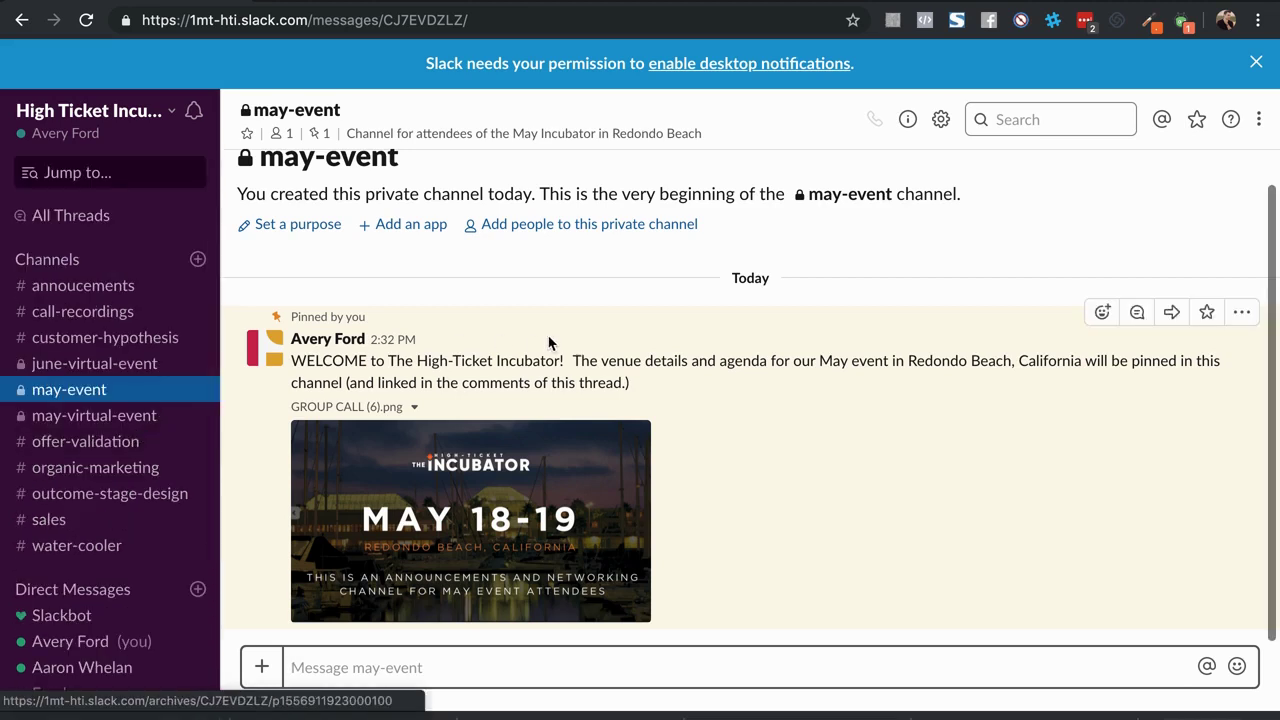
click(96, 286)
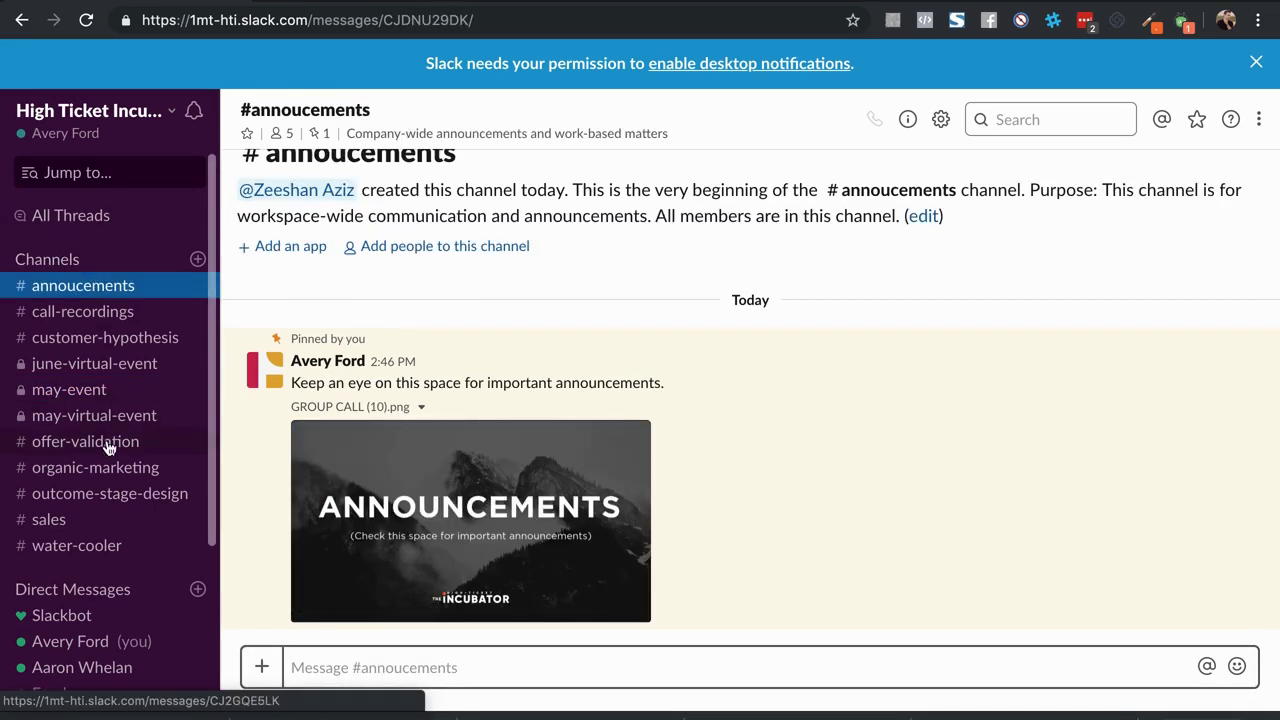
Post the message "Test post test posted" in the #water-cooler channel
click(98, 545)
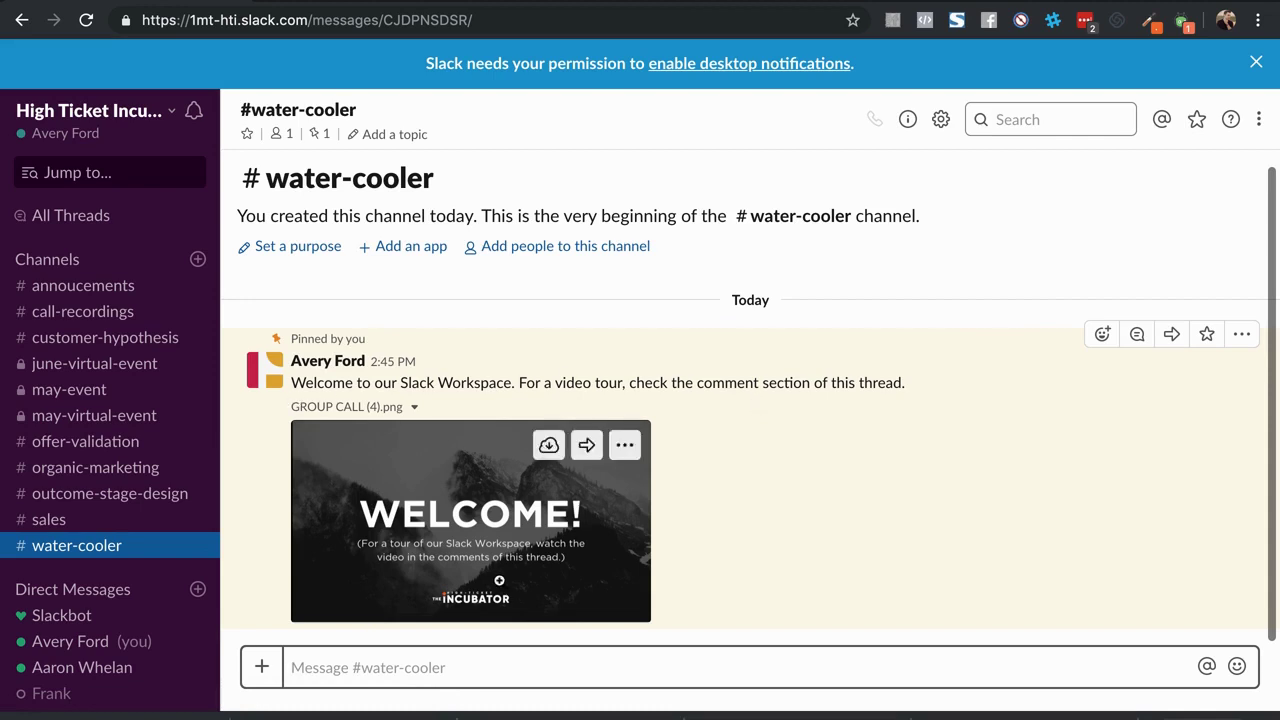
click(455, 669)
text(Test)
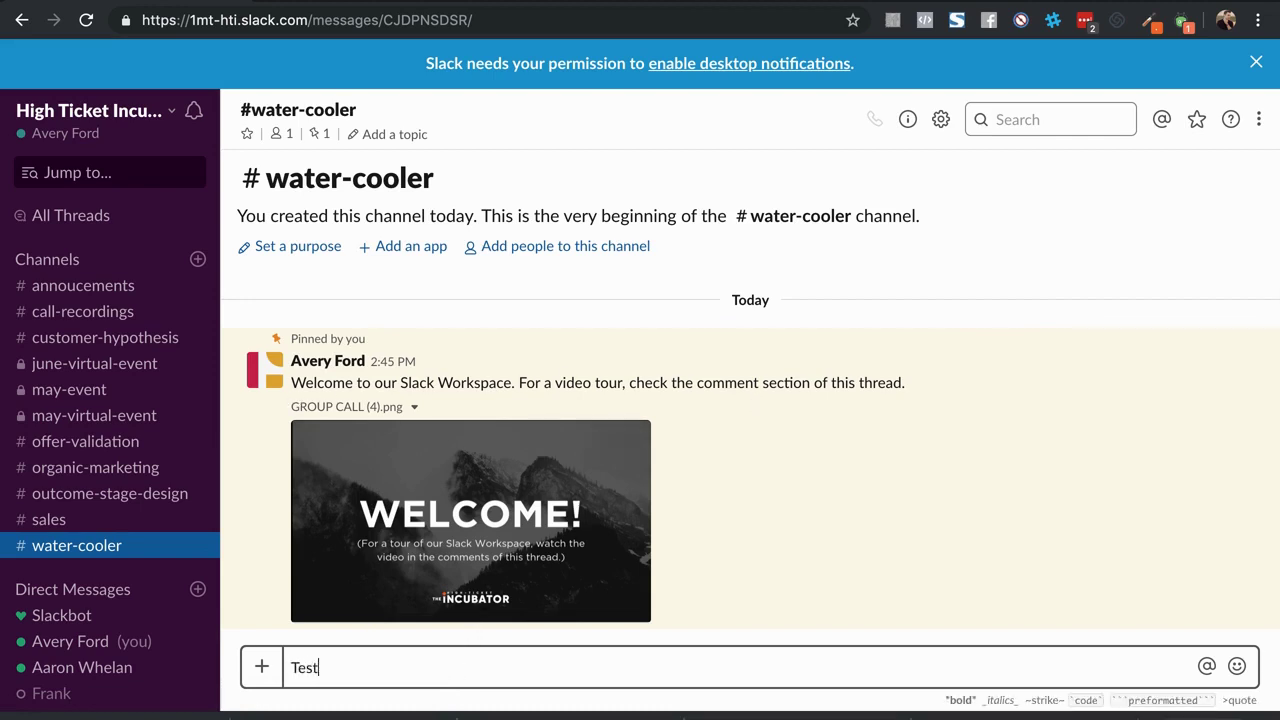
text( post test posted)
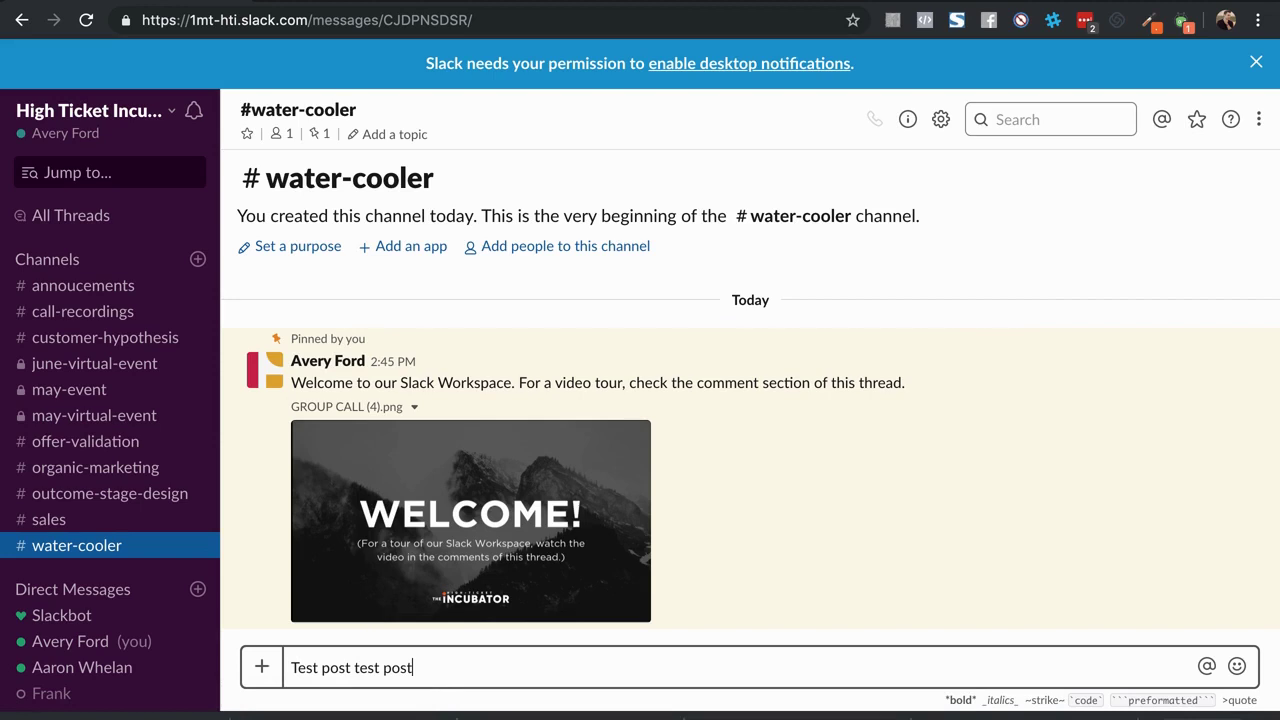
key(Return)
mouse_move(308, 607)
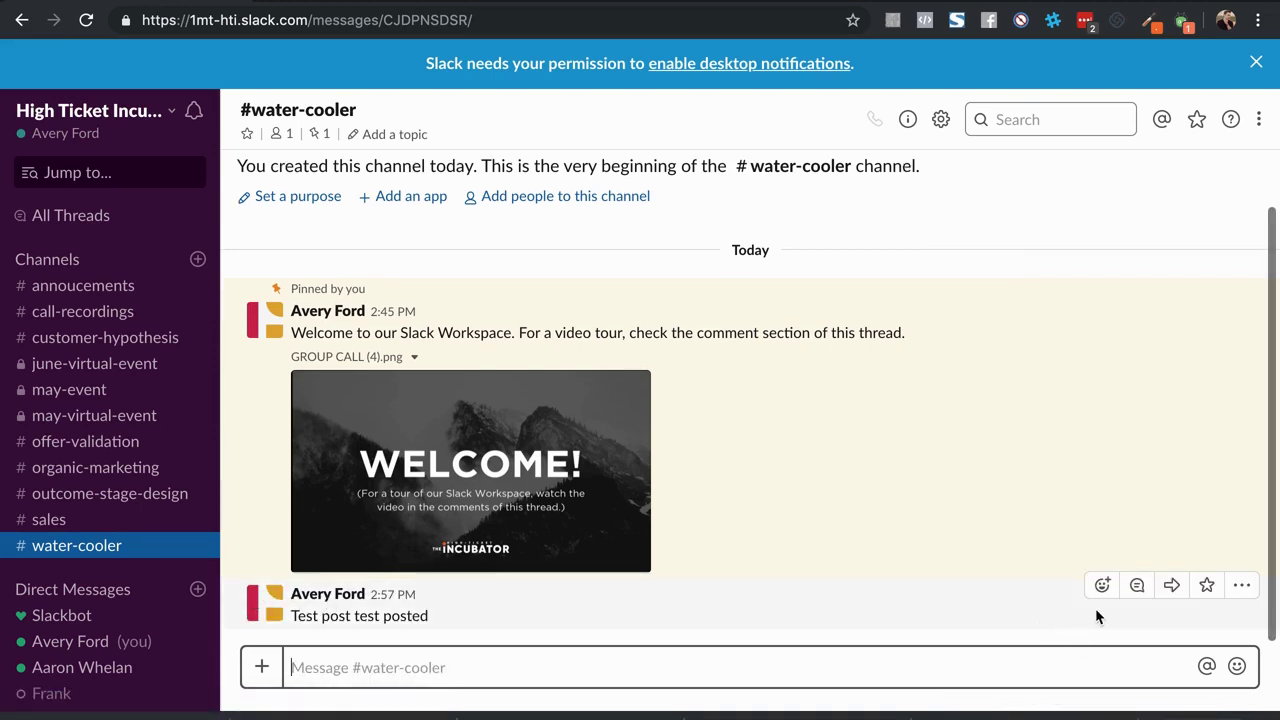
Reply "test thread test thread" in a thread on the "Test post test posted" message in #water-cooler
click(1137, 586)
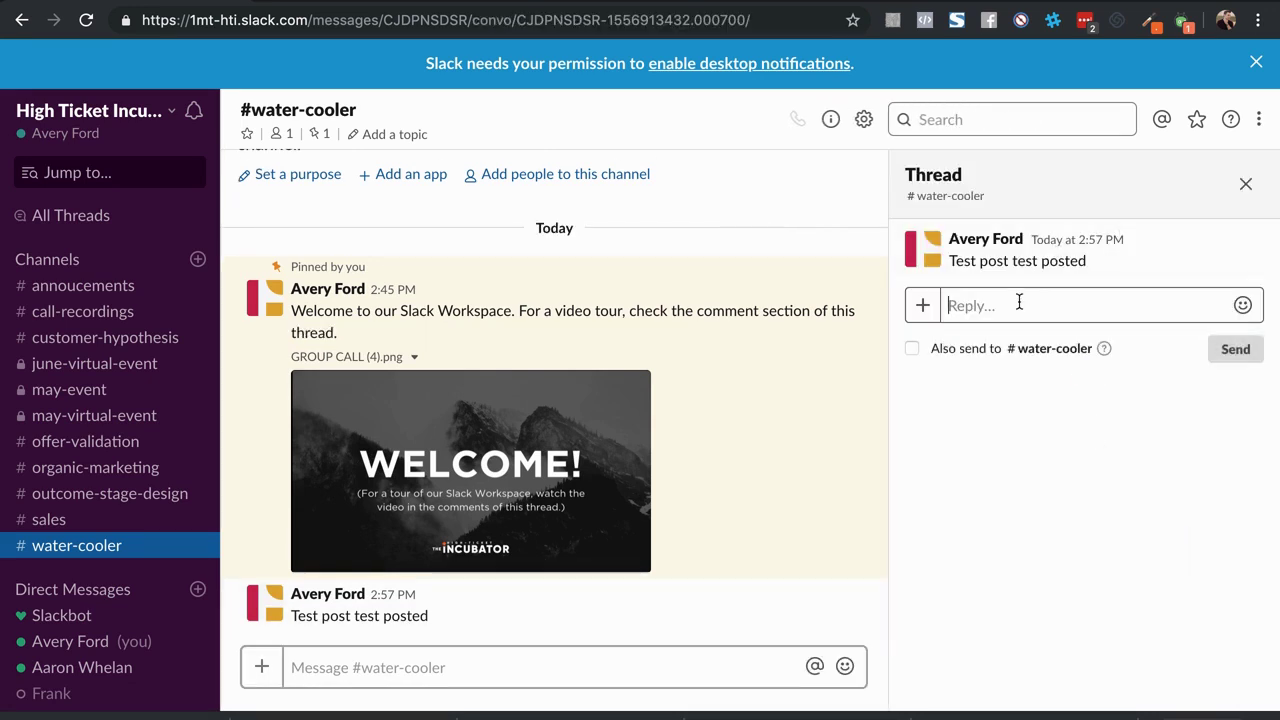
text(test thread test thread)
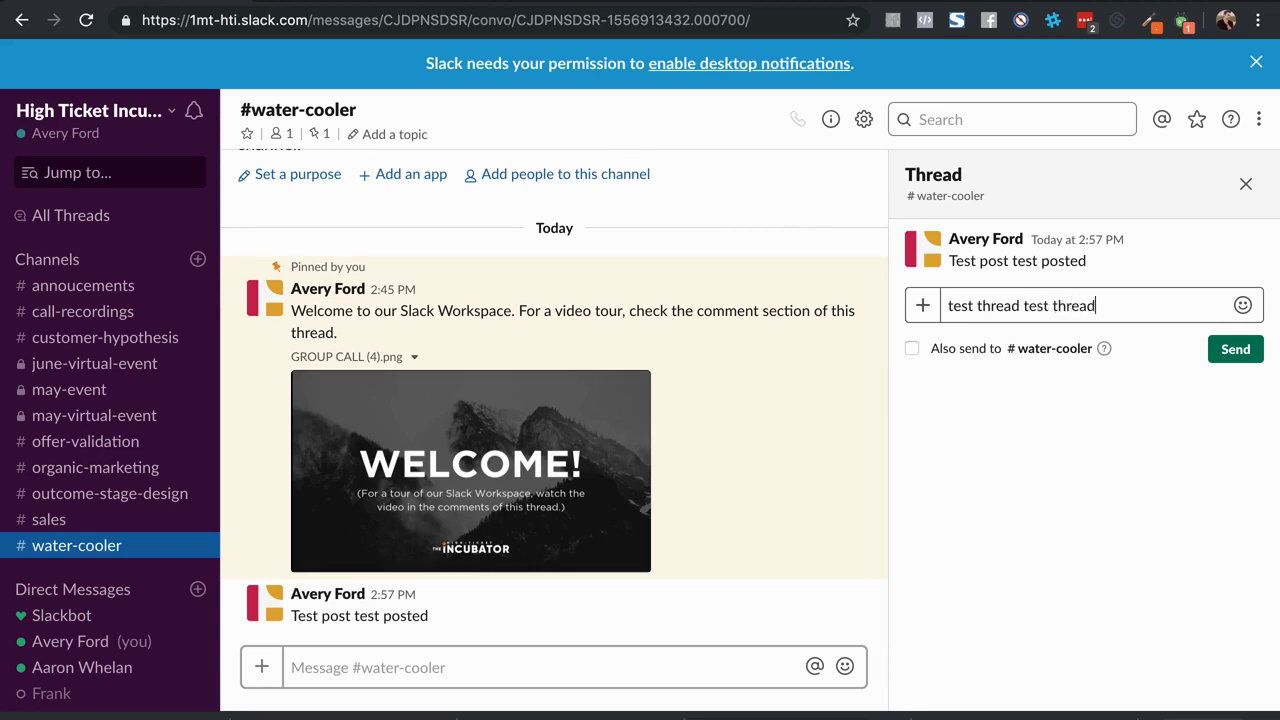
click(1235, 352)
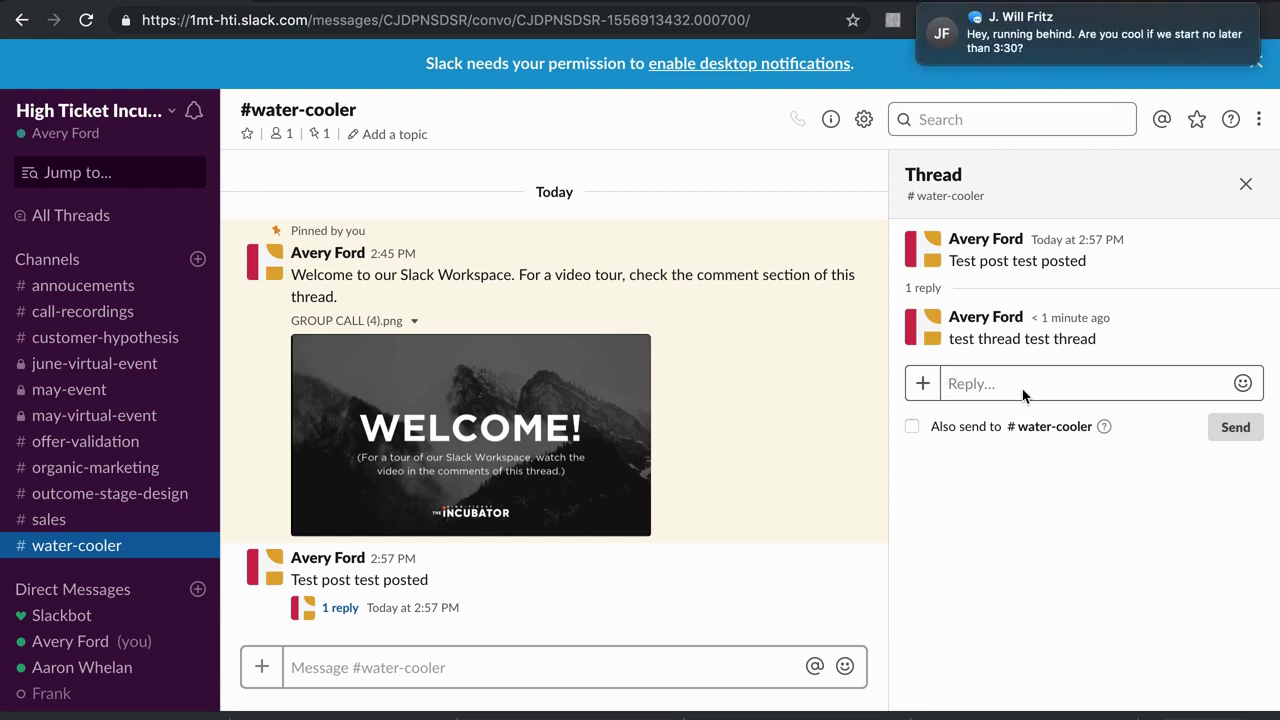
mouse_move(1216, 52)
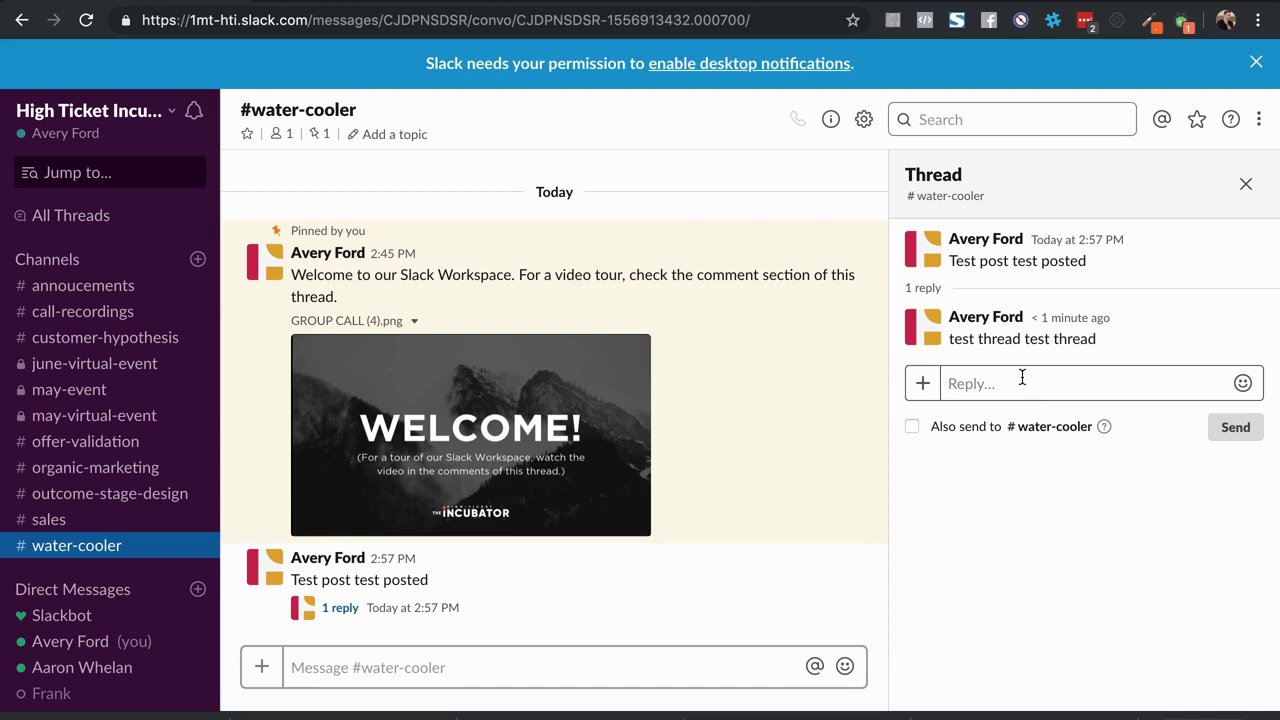
Try to post a GIF in #water-cooler with the command "/giphy hilarious"
click(390, 668)
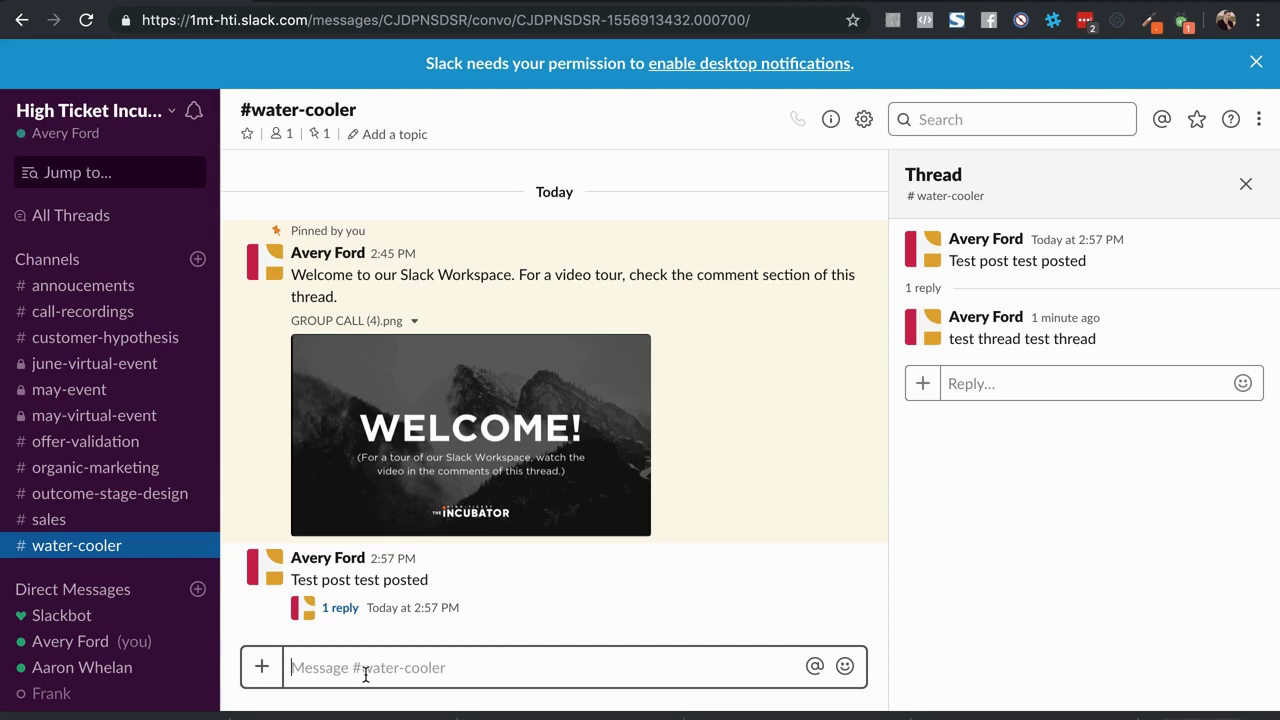
text(/gipht)
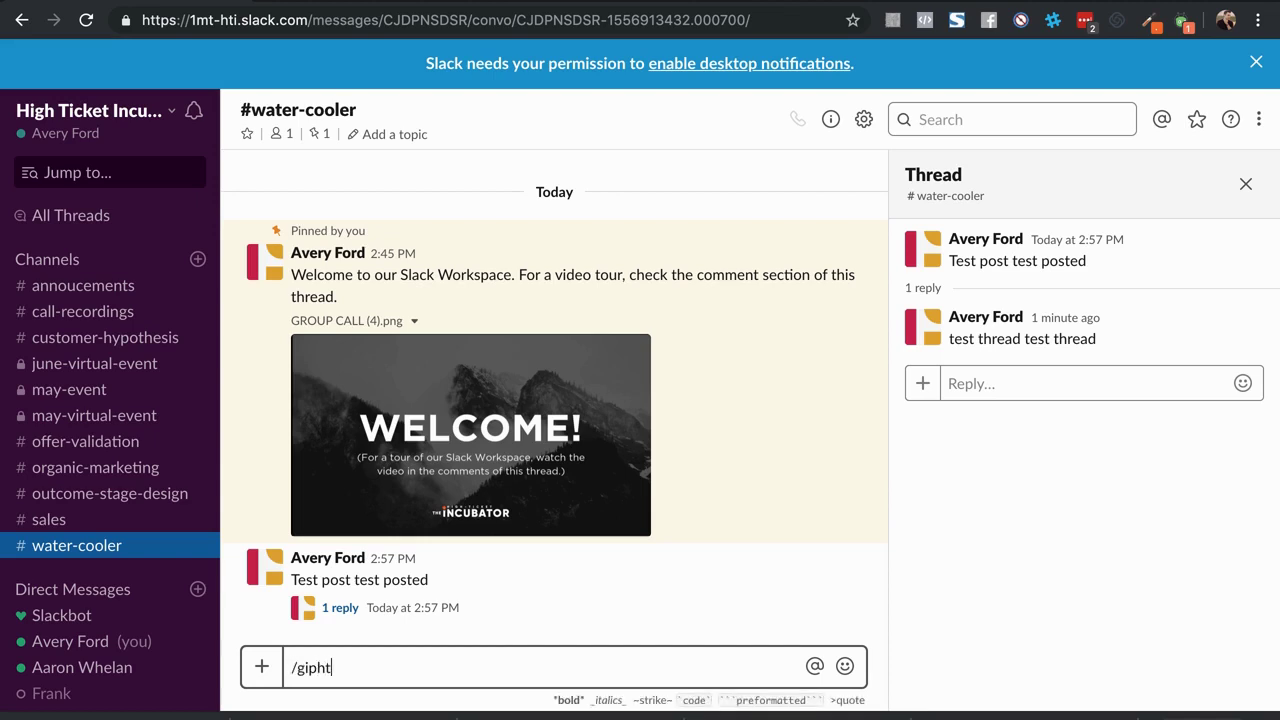
key(BackSpace)
text(y)
text(hilarious)
key(Return)
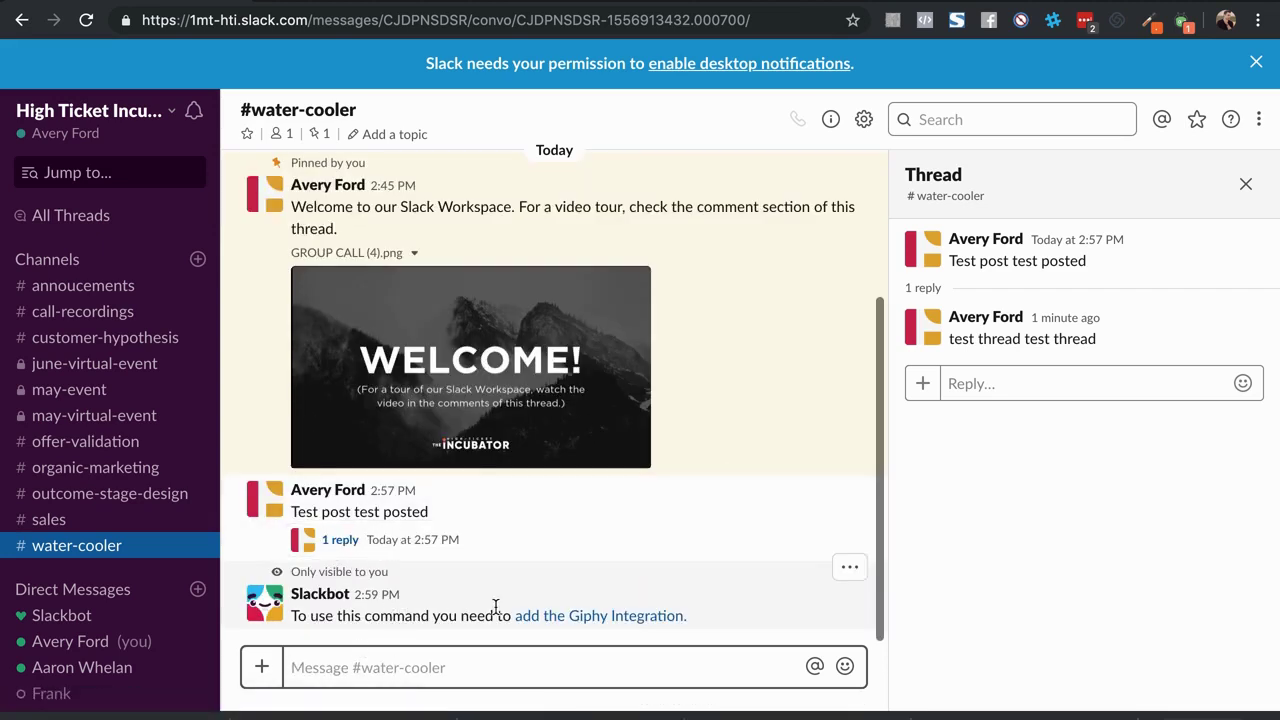
Follow Slackbot's Giphy link, allowing its popup once, and add the Giphy integration to the workspace
click(565, 615)
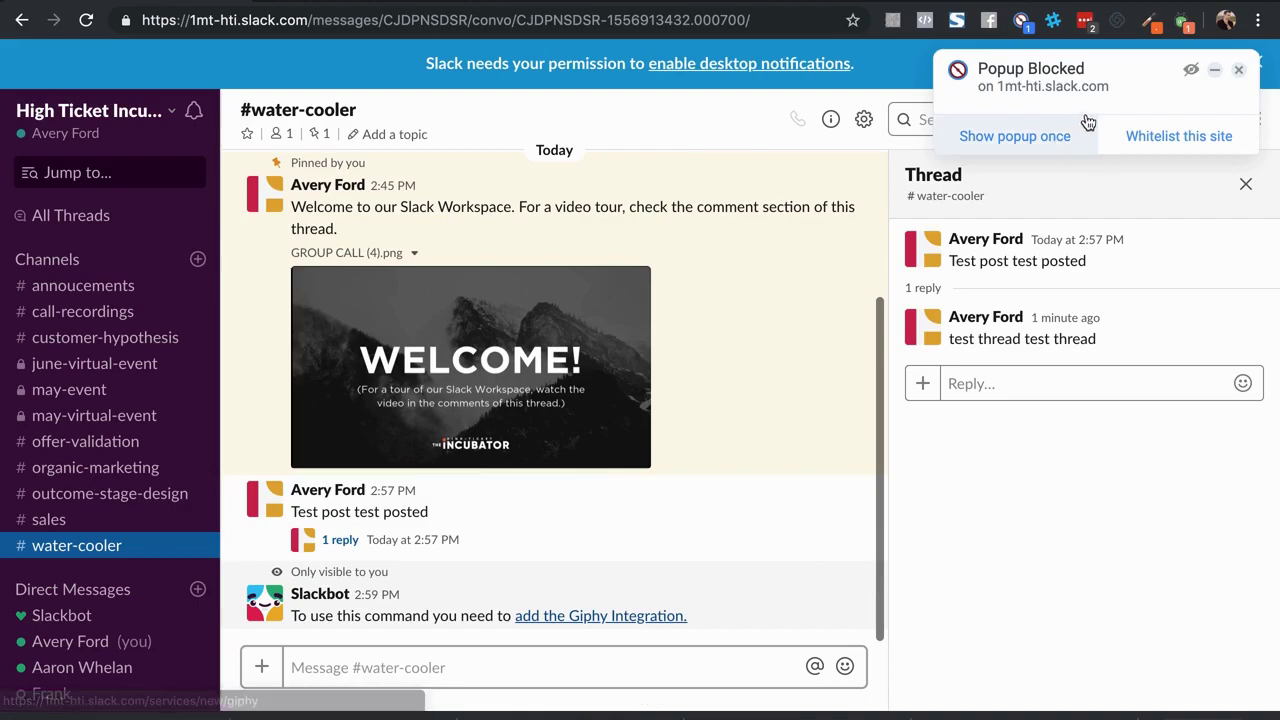
click(1025, 143)
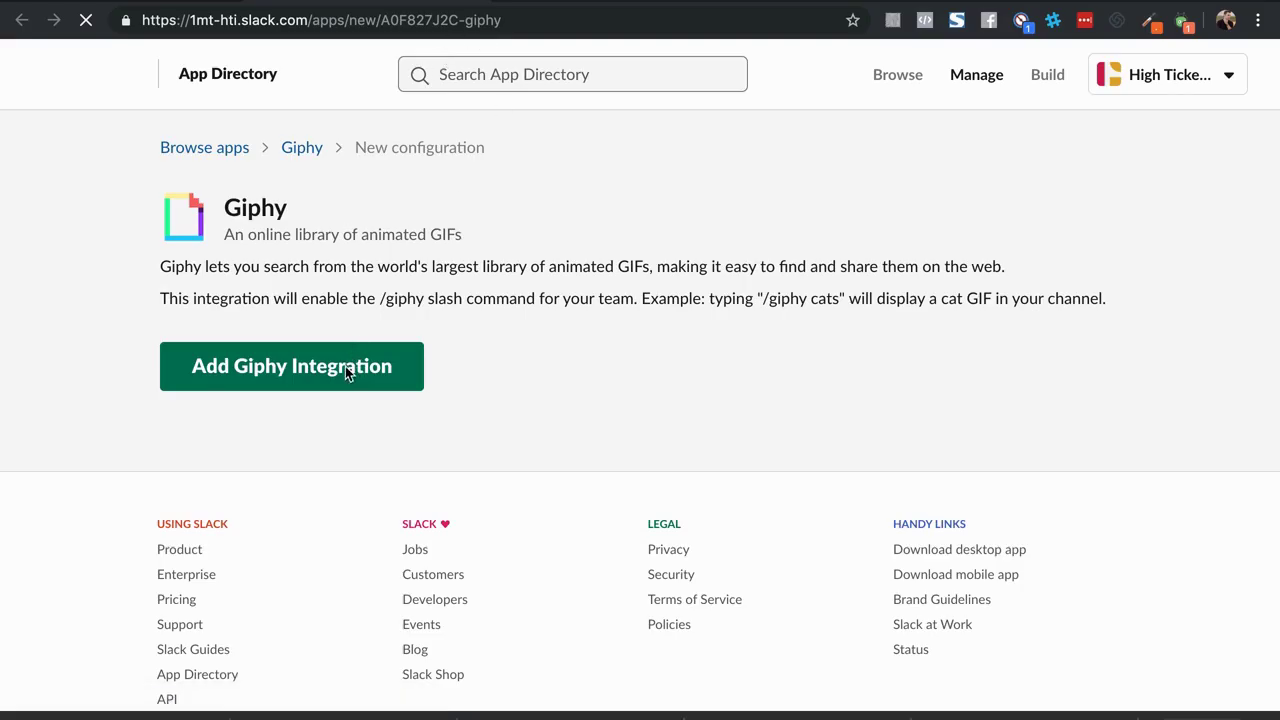
click(345, 366)
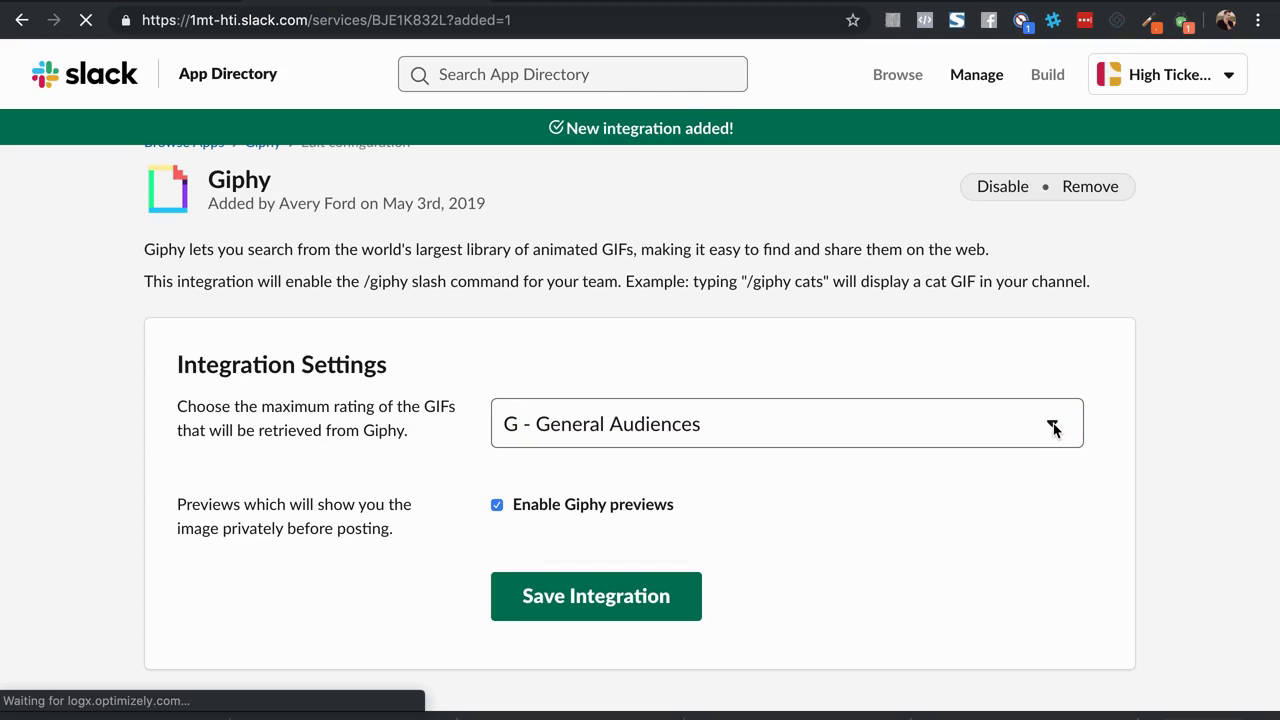
Set Giphy's maximum GIF rating to "All - Full library, including unrated GIFs" and save the integration
click(1054, 424)
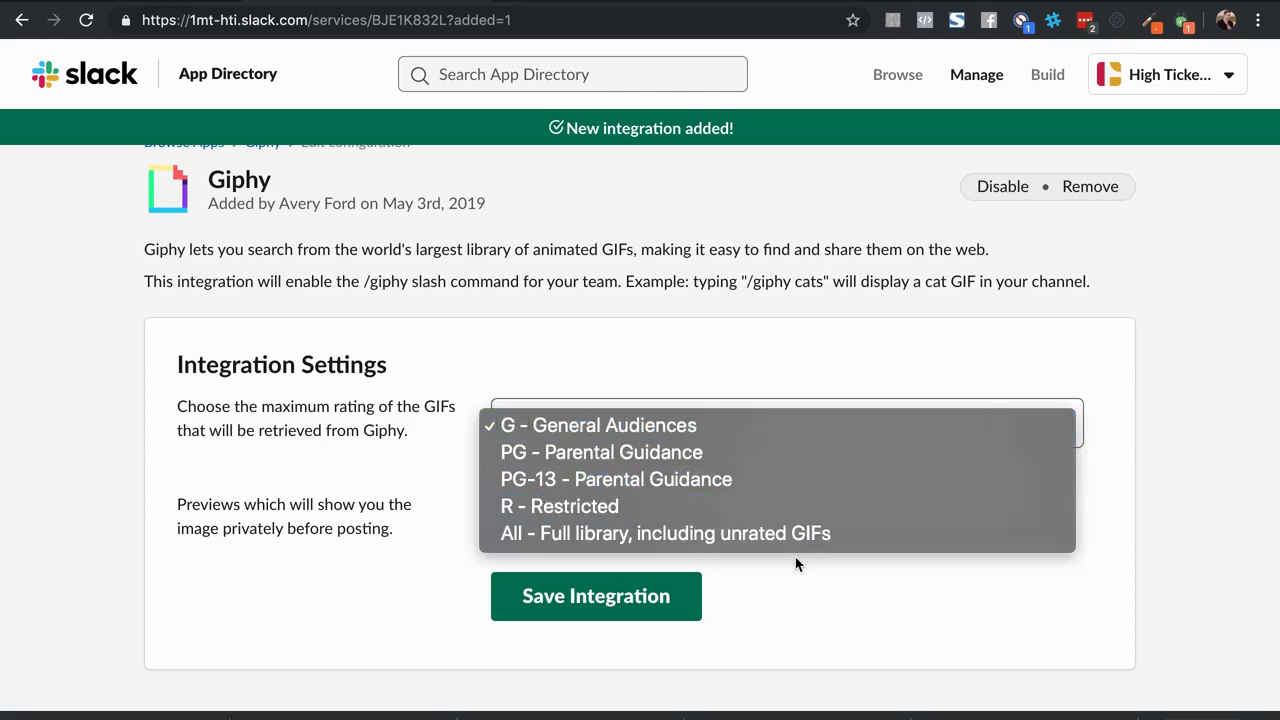
click(808, 133)
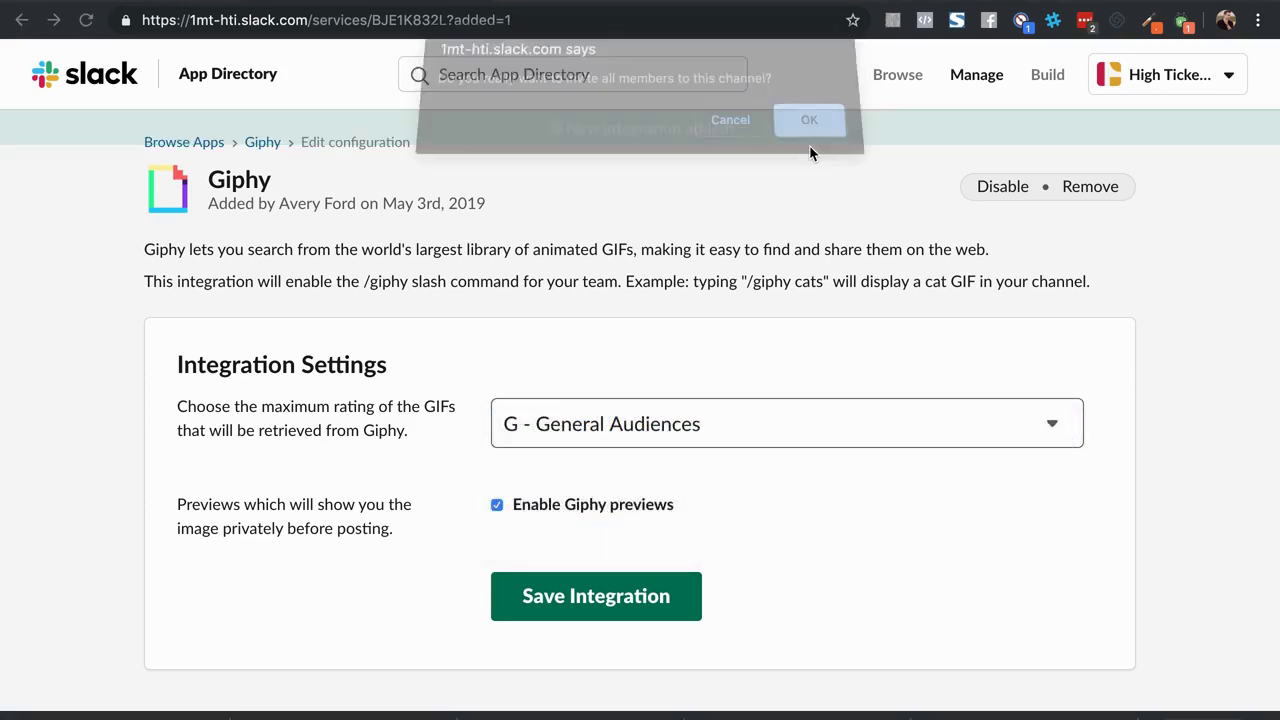
click(1052, 424)
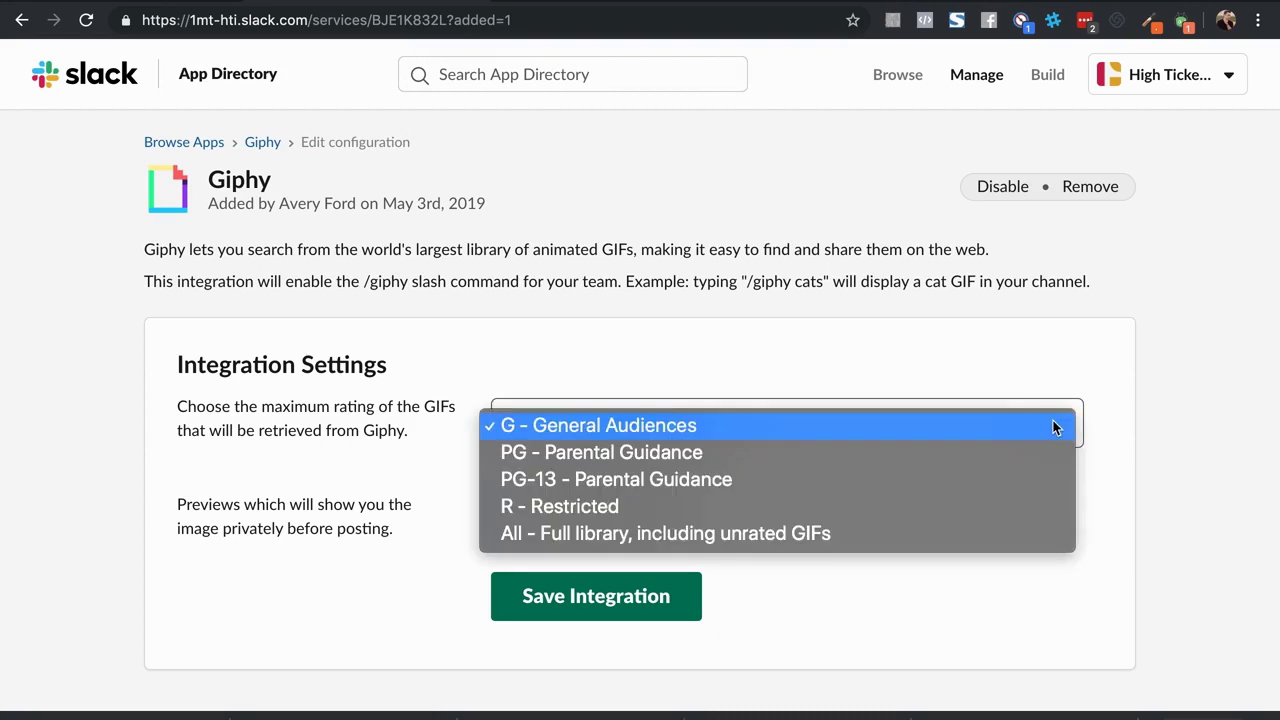
click(808, 535)
click(586, 597)
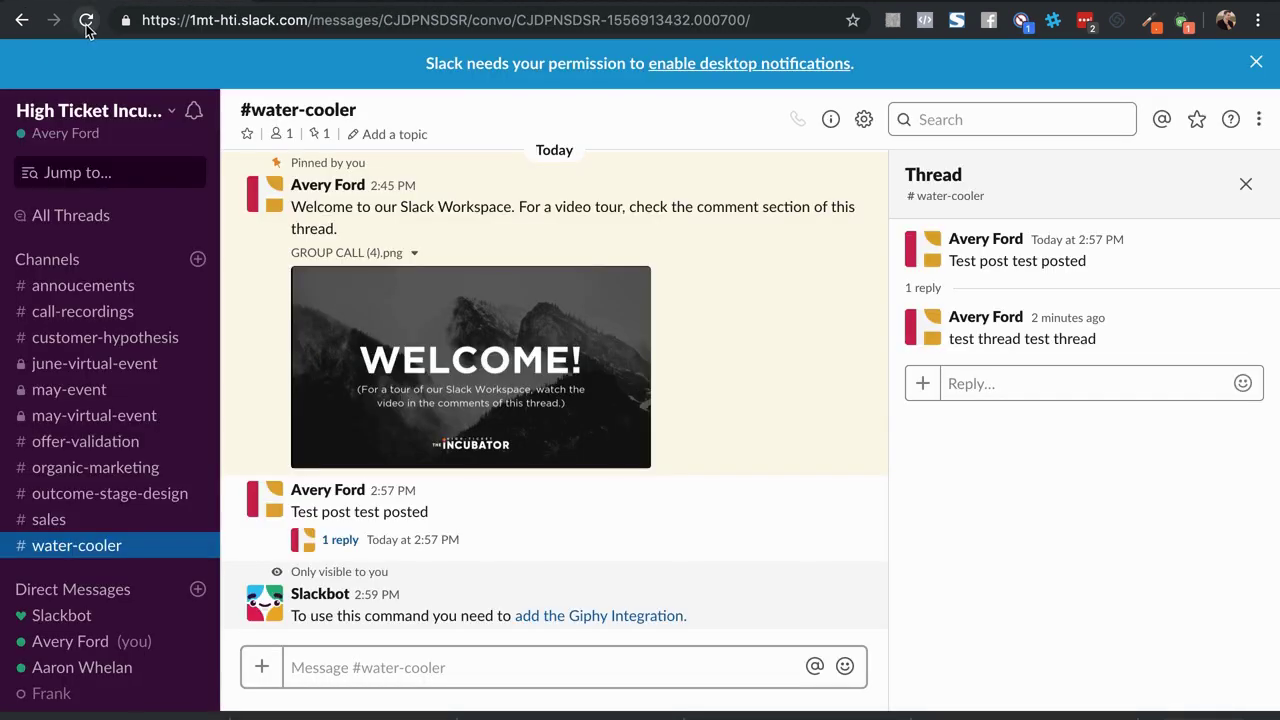
Reload the #water-cooler page and confirm inviting all members to the channel
click(86, 22)
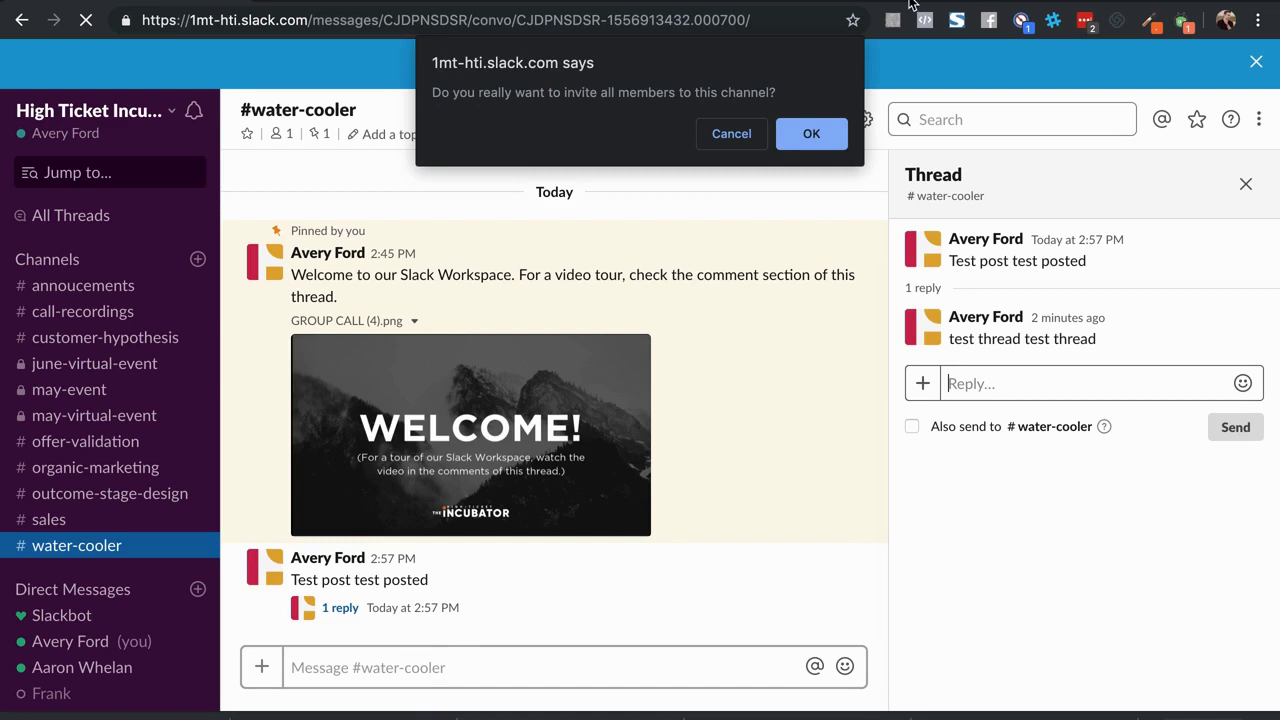
click(828, 138)
Generate a "hilarious" GIF in #water-cooler with the /giphy command and send it to the channel
text(/gip)
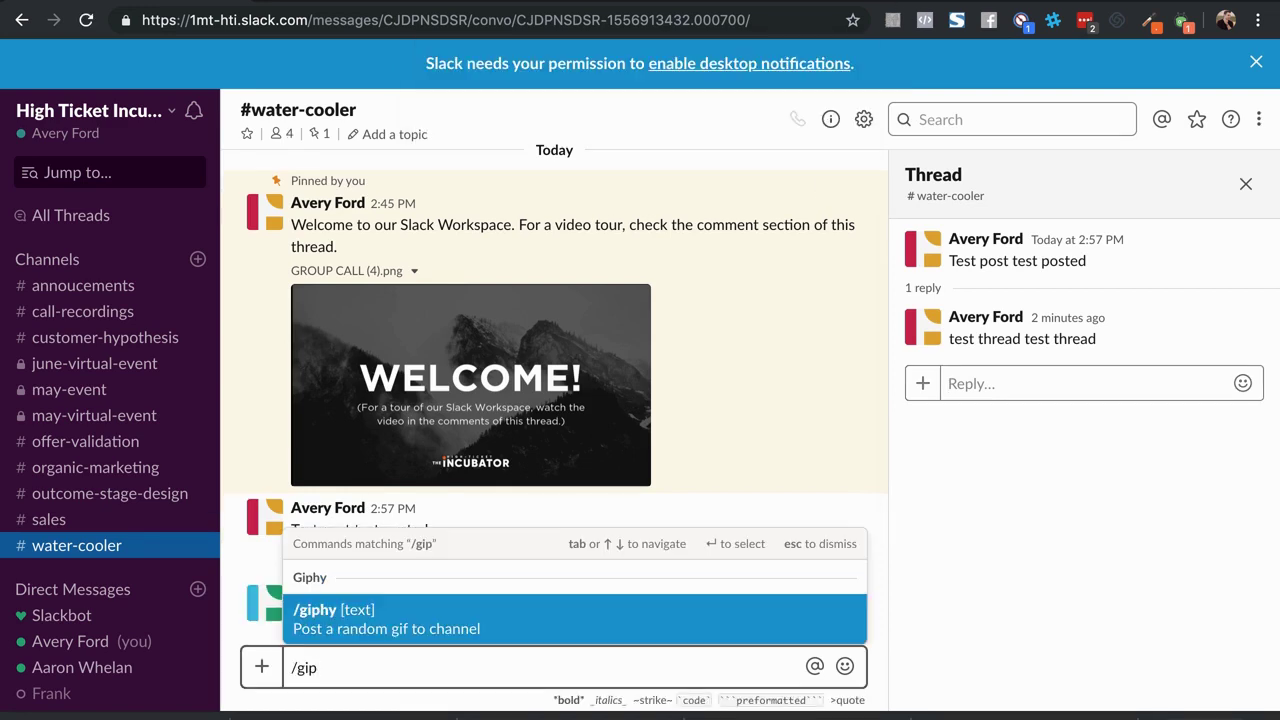
key(BackSpace)
key(BackSpace)
key(BackSpace)
key(BackSpace)
text(/g)
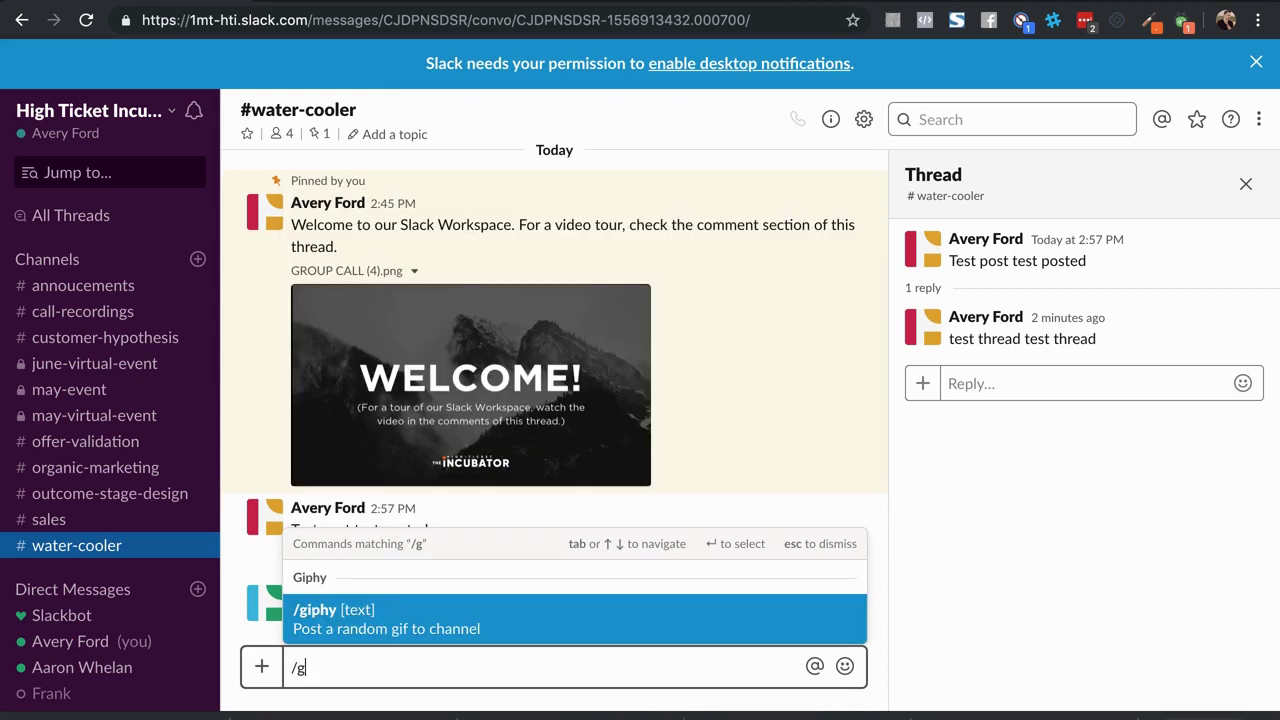
text(iphy )
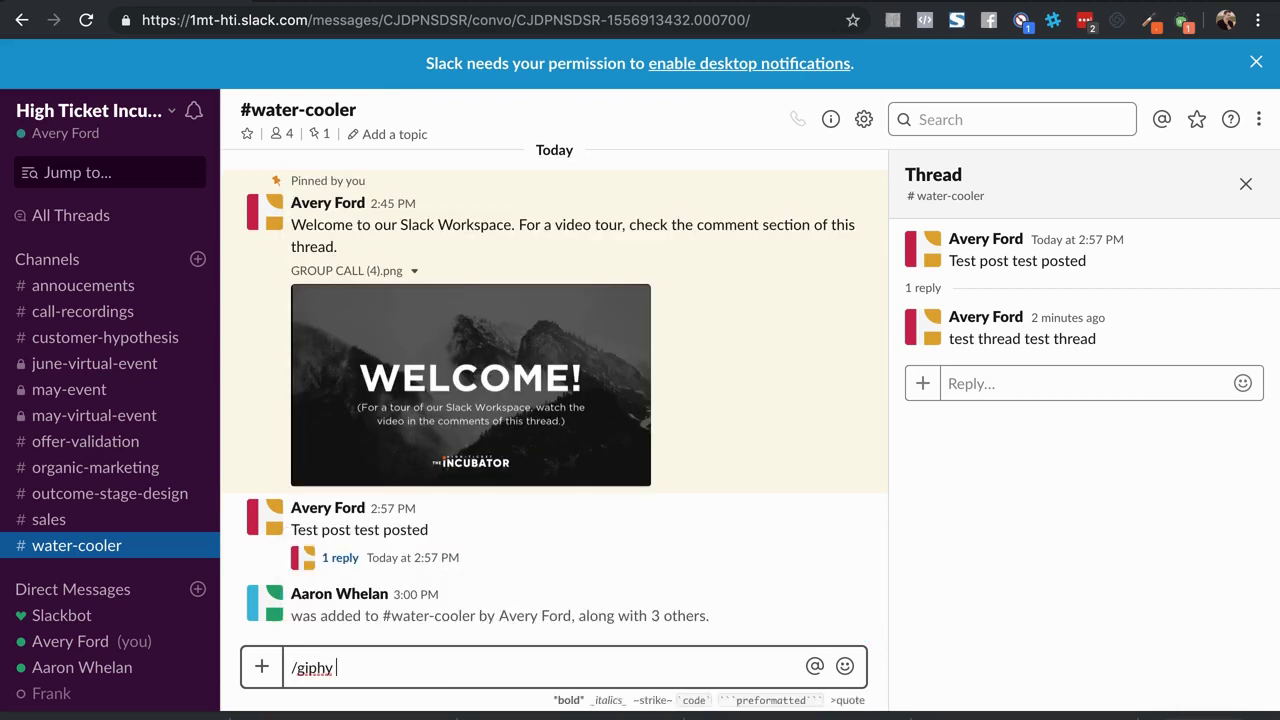
text(hilarios)
key(Return)
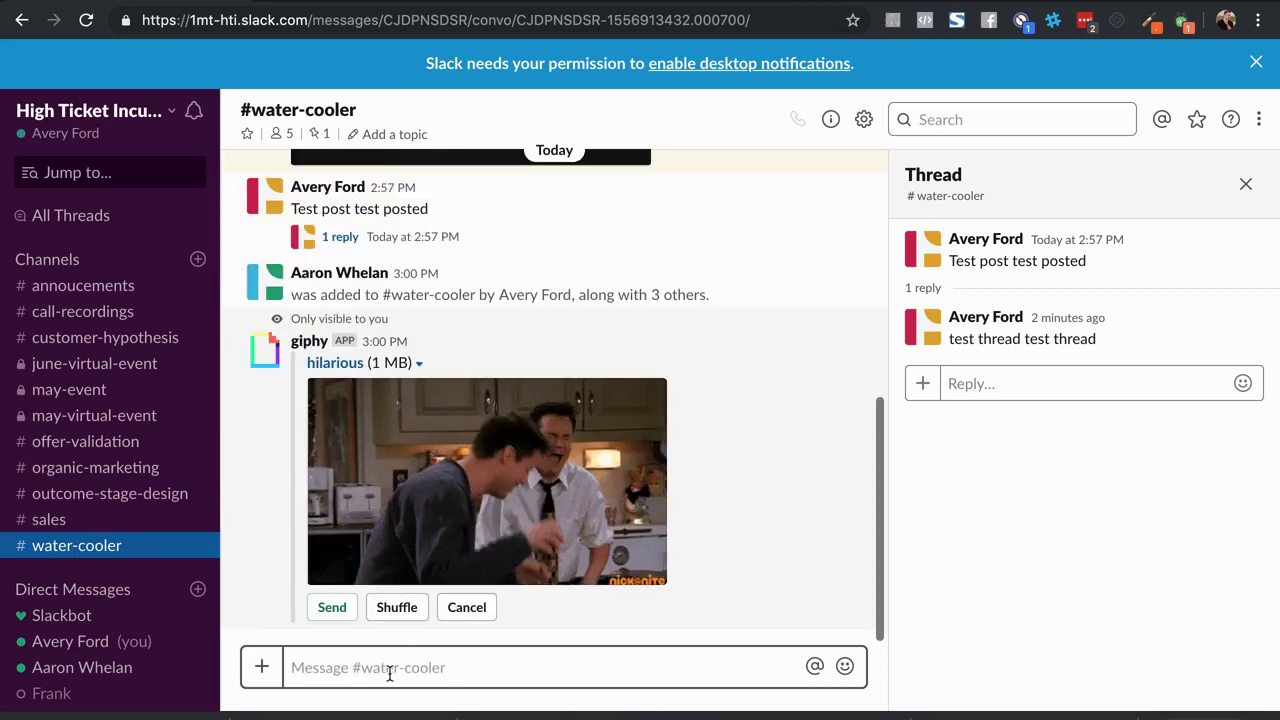
click(332, 607)
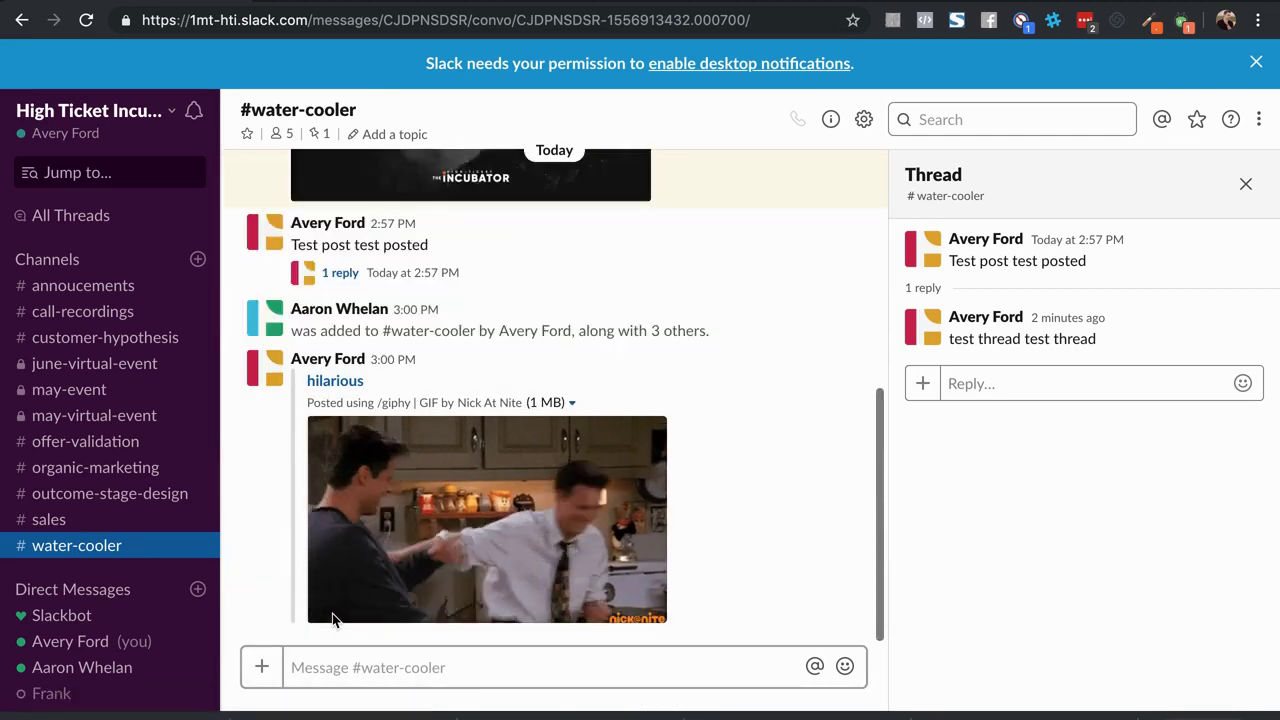
Preview another GIF with "/giphy hilarious", shuffle it twice, and cancel it without posting
click(416, 676)
text(/)
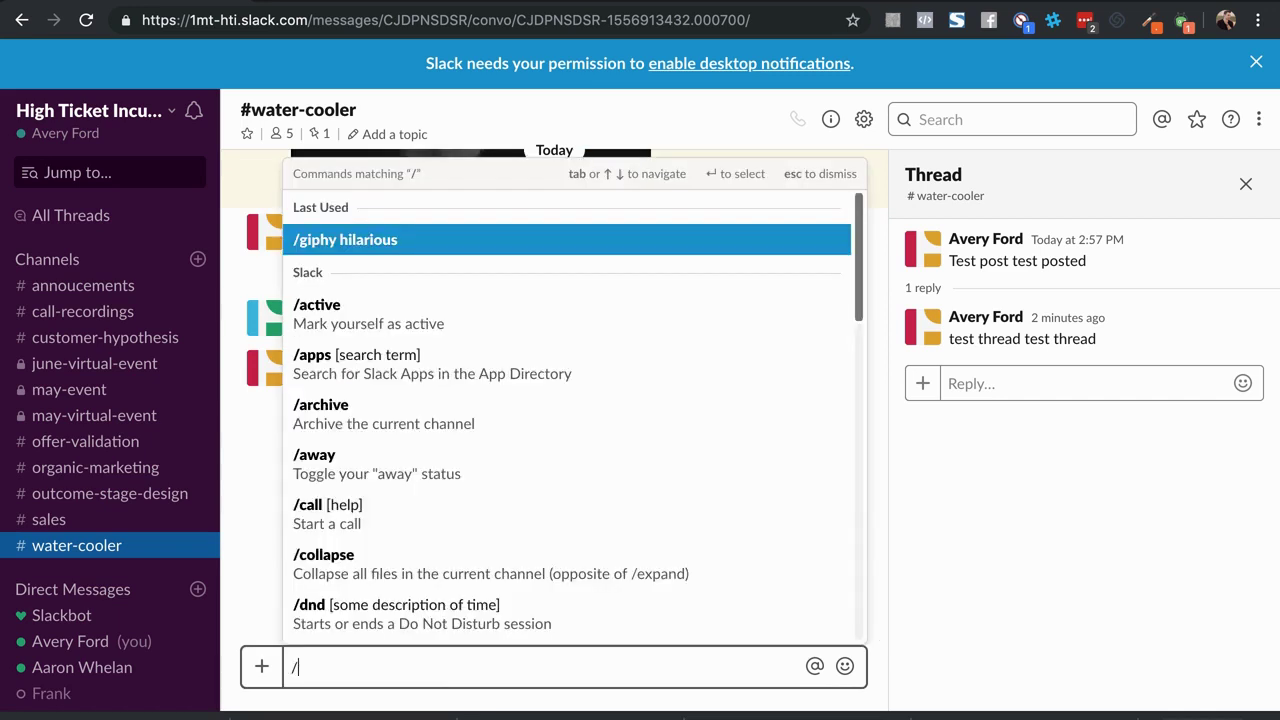
text(giphy hilarious)
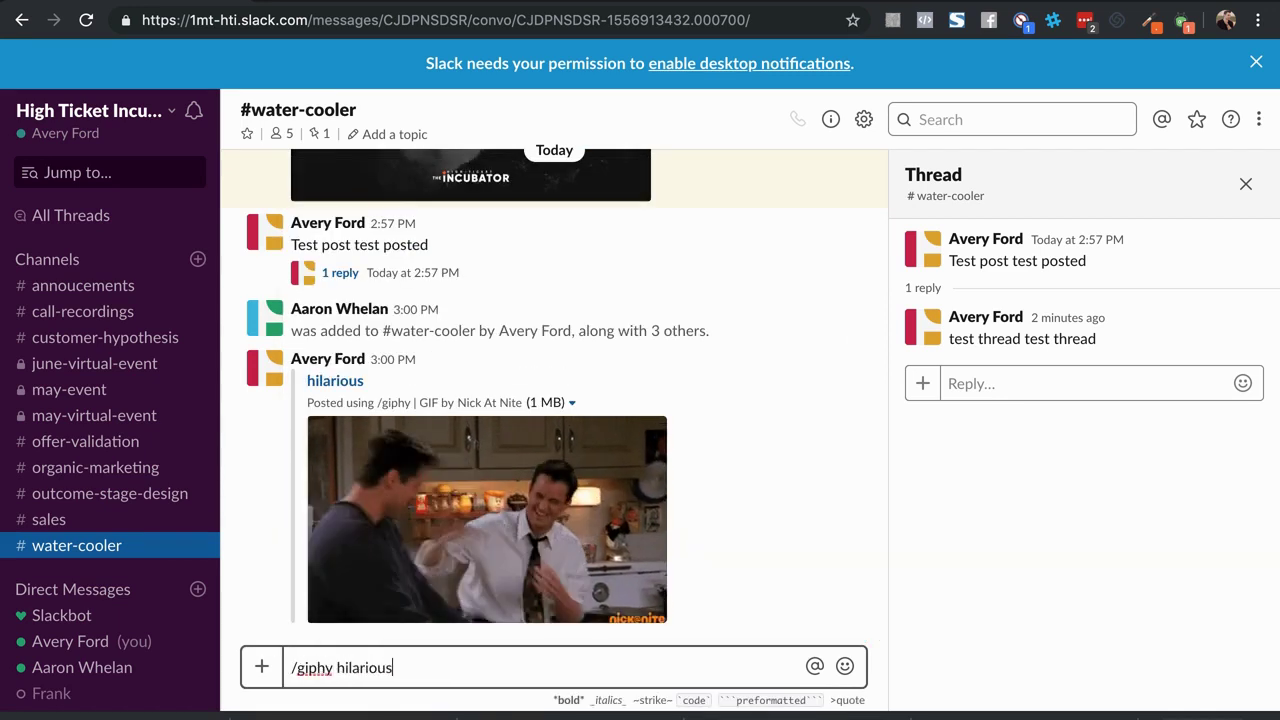
key(Return)
click(397, 607)
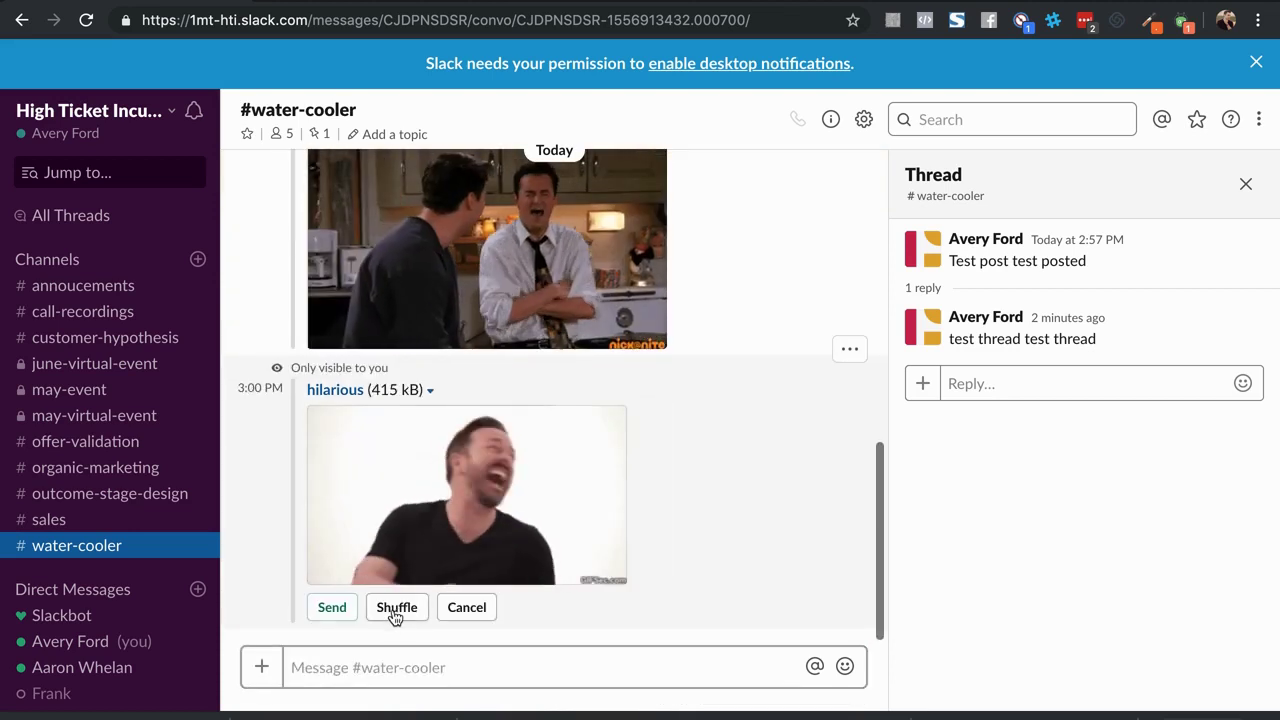
click(402, 609)
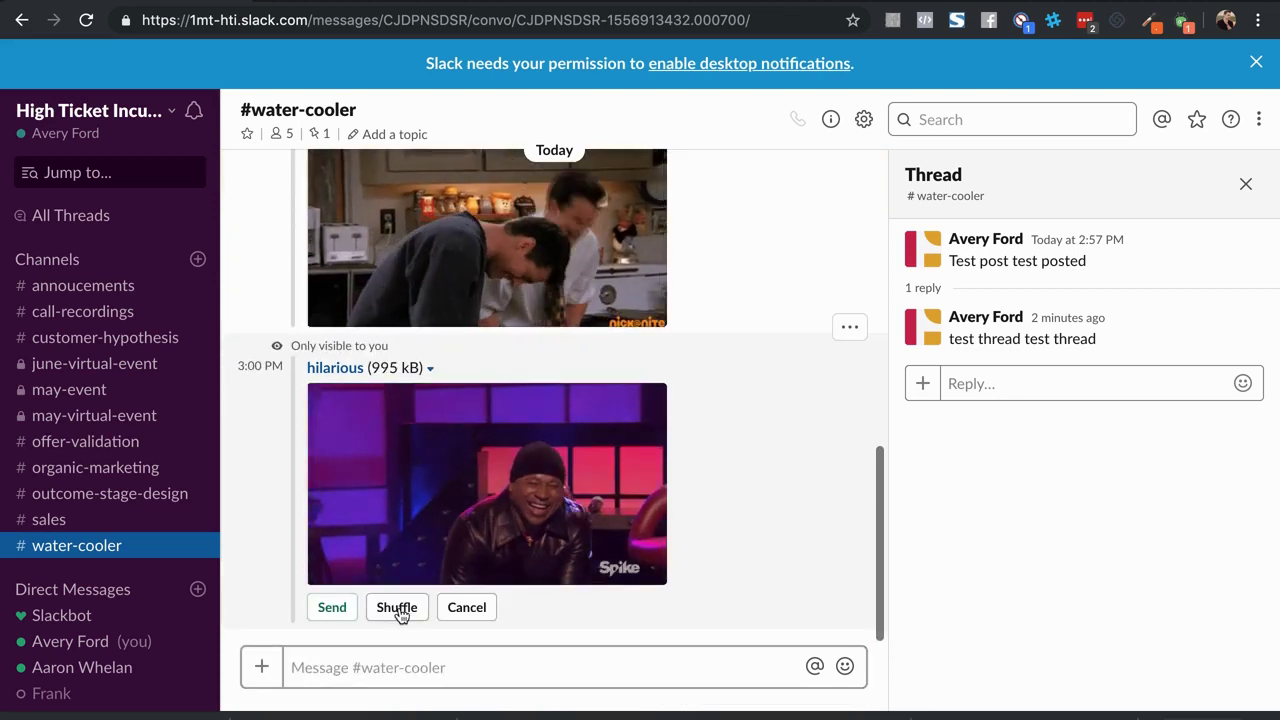
click(474, 608)
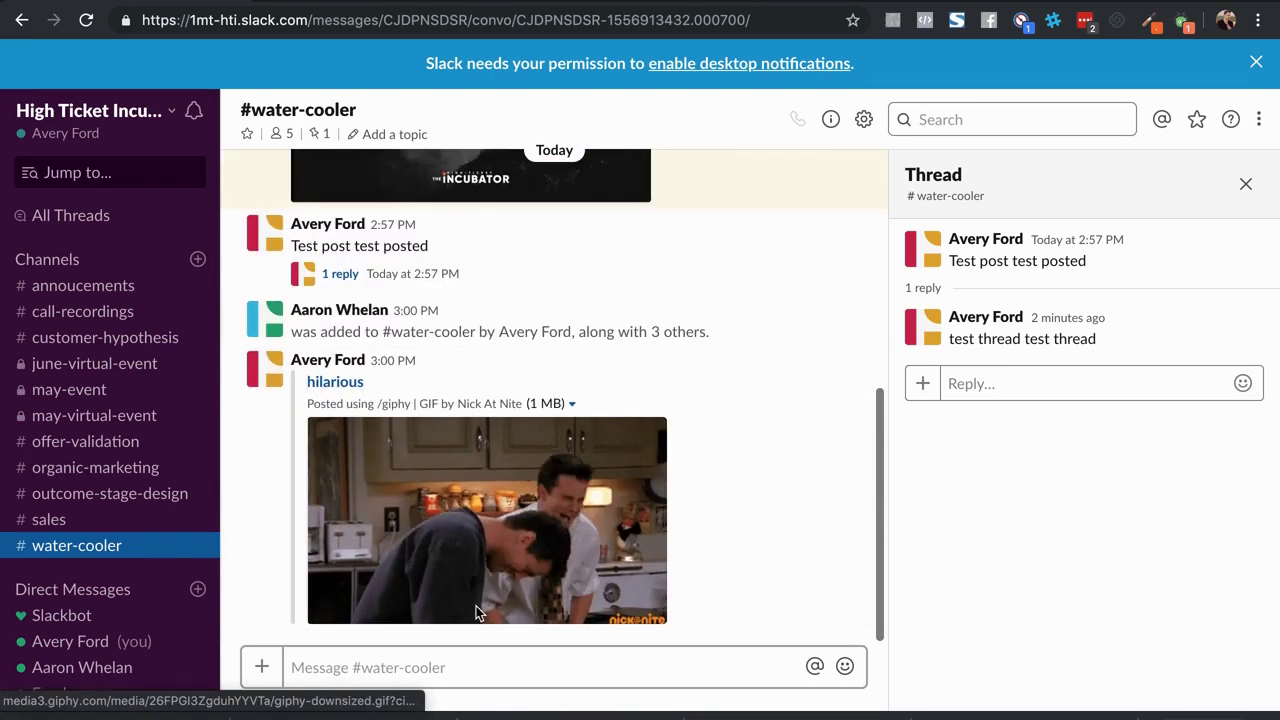